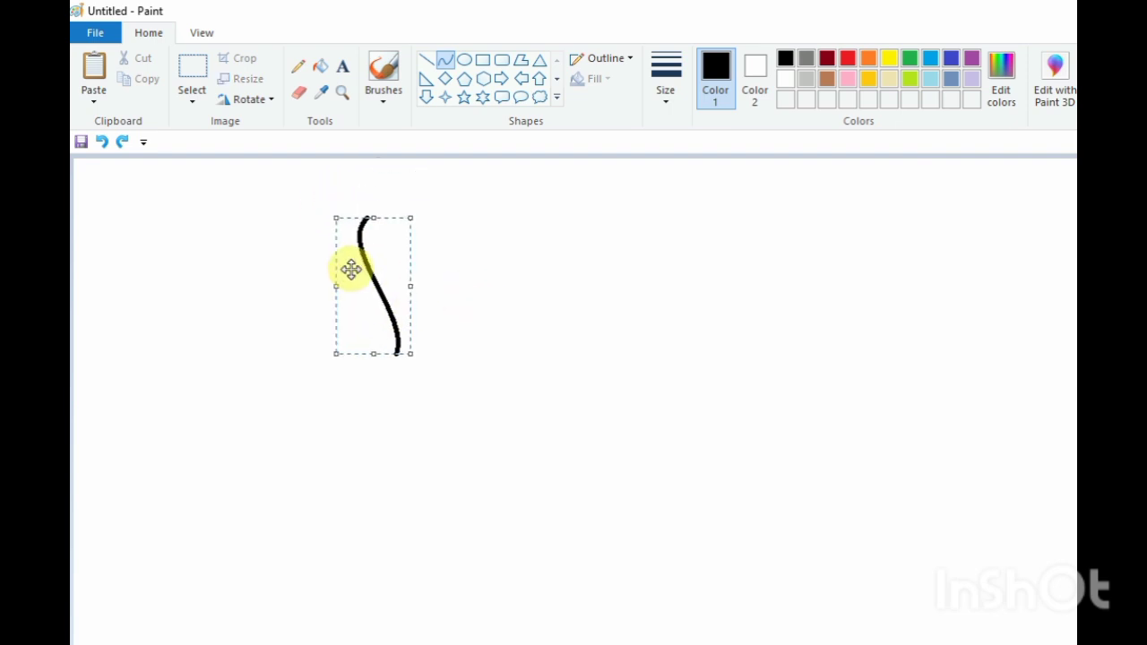
Finish the back-of-head curve, then redraw its top end as a curve bending toward the right
{"action": "left_click", "coordinate": [459, 235]}
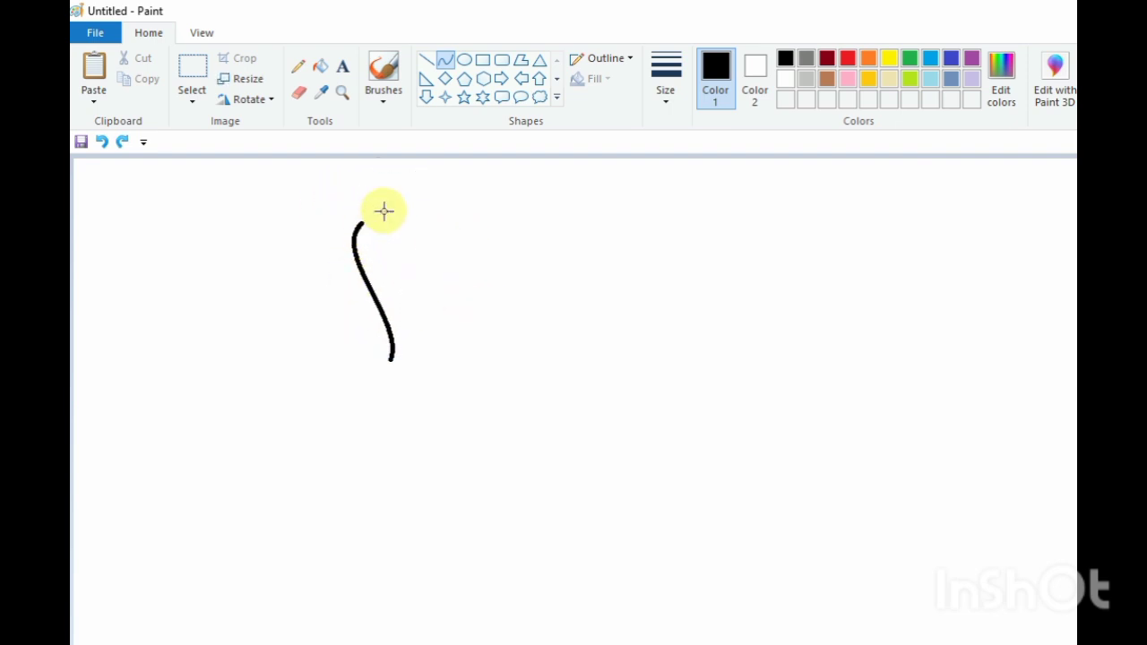
{"action": "left_click", "coordinate": [298, 92]}
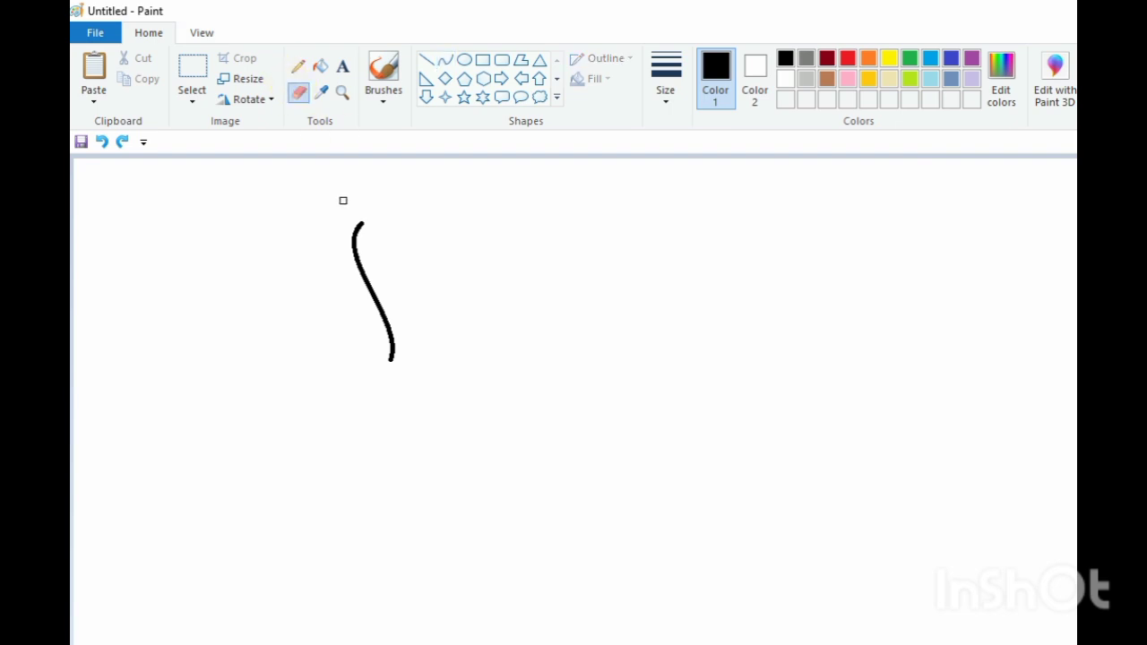
{"action": "left_click", "coordinate": [446, 59]}
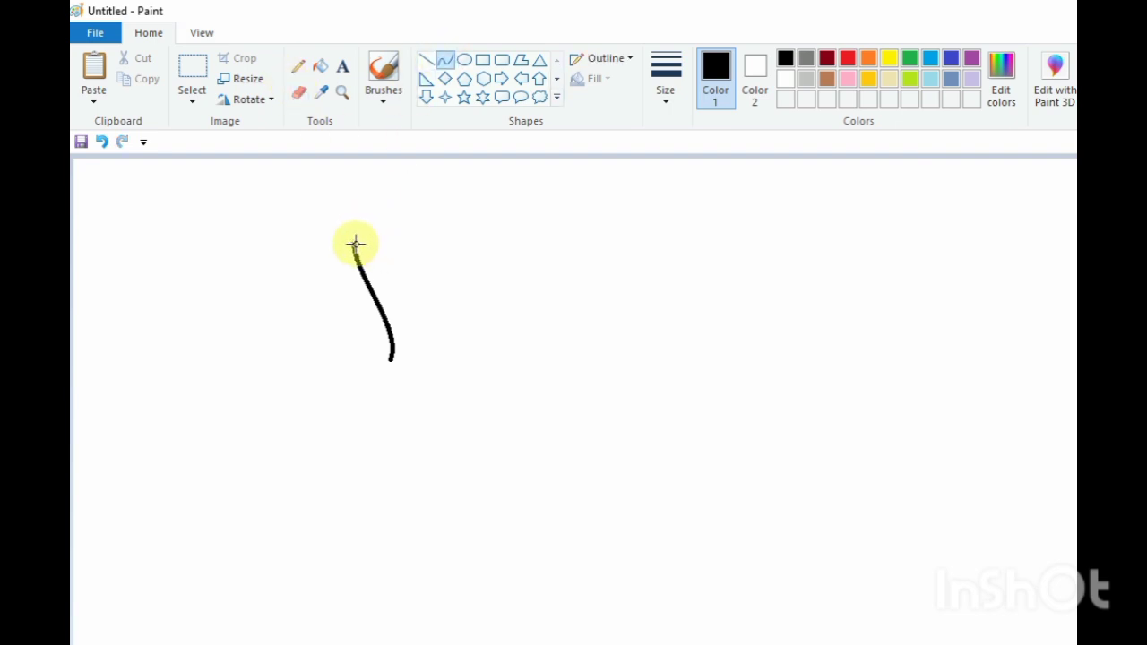
{"action": "left_click_drag", "start_coordinate": [355, 243], "coordinate": [365, 198]}
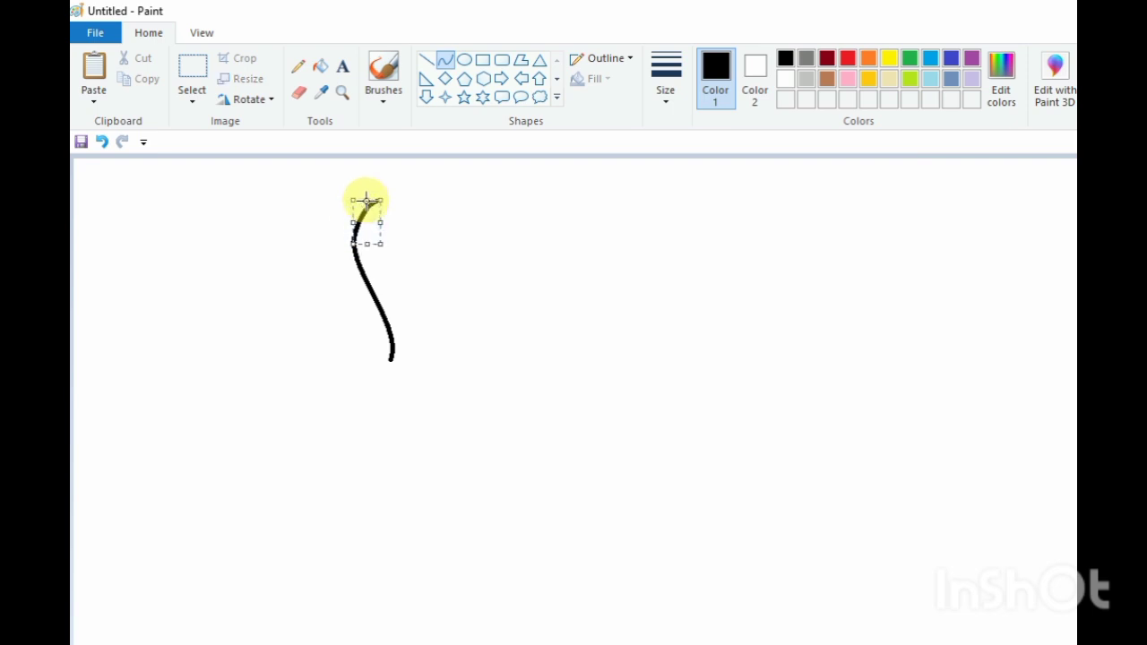
{"action": "left_click", "coordinate": [406, 241]}
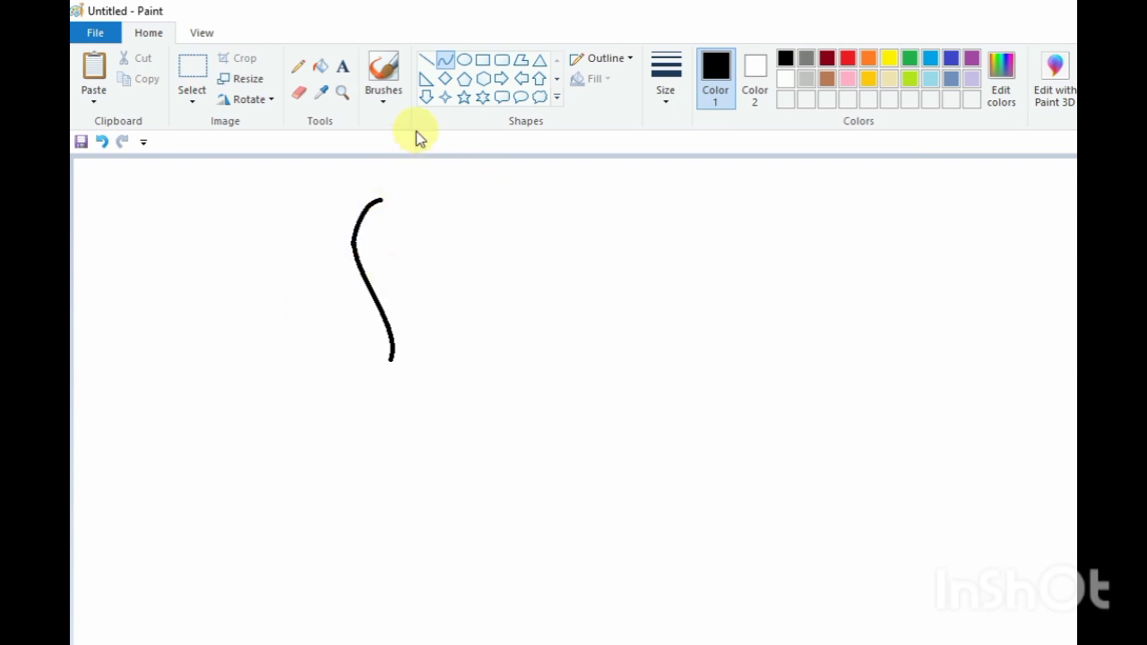
Draw a large rectangle frame enclosing the back-of-head curve
{"action": "left_click", "coordinate": [482, 59]}
{"action": "left_click_drag", "start_coordinate": [307, 177], "coordinate": [730, 498]}
{"action": "left_click_drag", "start_coordinate": [593, 437], "coordinate": [548, 456]}
{"action": "left_click", "coordinate": [985, 315]}
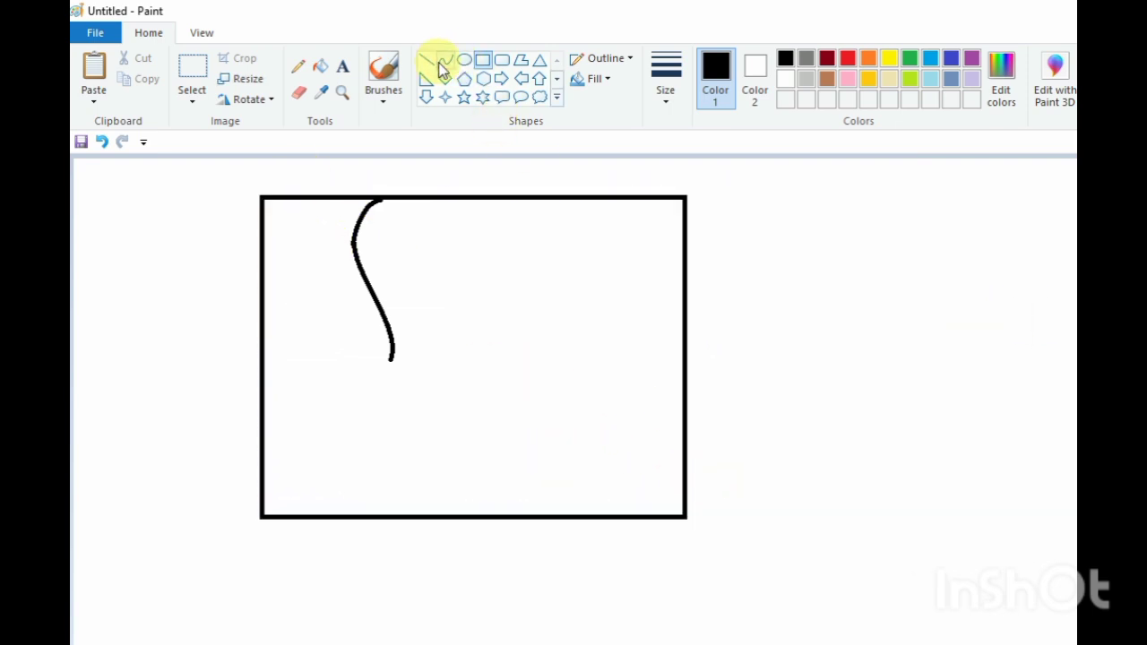
Draw a short curved line hanging from the frame's top edge for the front of the hair
{"action": "left_click", "coordinate": [445, 59]}
{"action": "left_click_drag", "start_coordinate": [517, 199], "coordinate": [523, 270]}
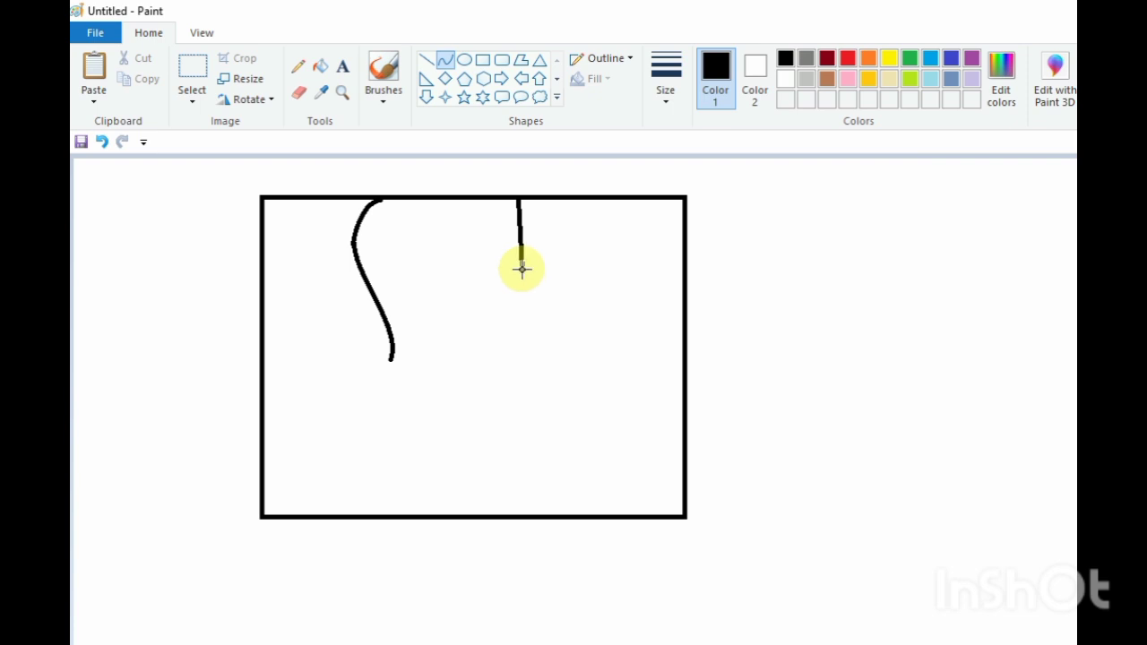
{"action": "mouse_move", "coordinate": [522, 223]}
{"action": "left_mouse_down"}
{"action": "mouse_move", "coordinate": [542, 216]}
{"action": "mouse_move", "coordinate": [533, 237]}
{"action": "left_mouse_up"}
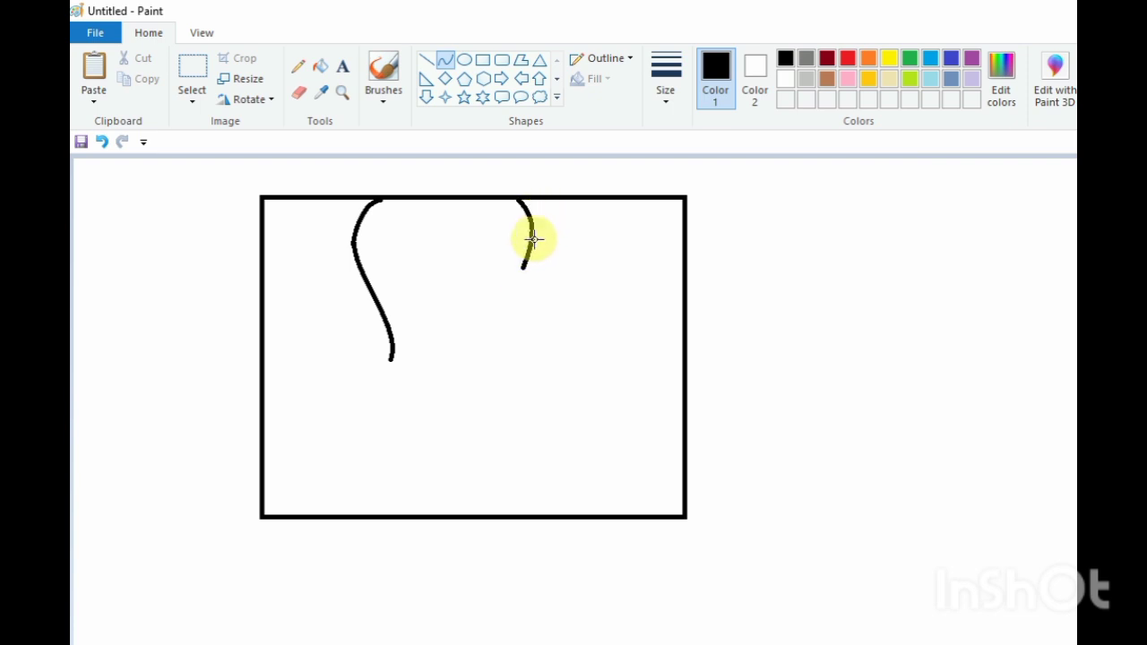
{"action": "left_click", "coordinate": [536, 240]}
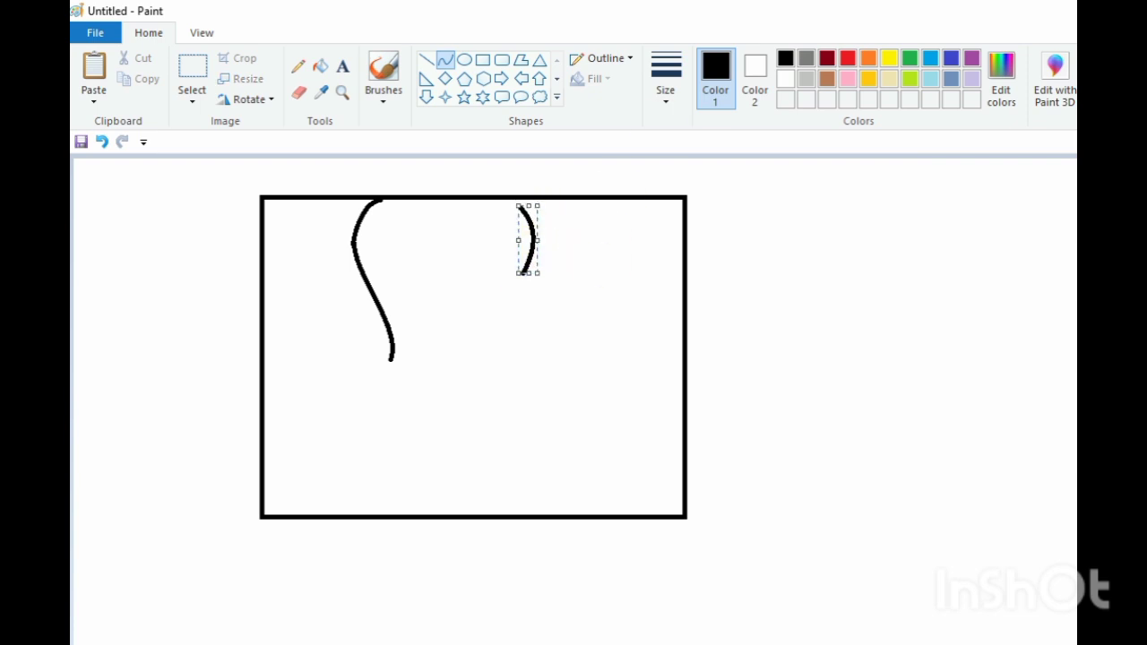
{"action": "left_click_drag", "start_coordinate": [529, 237], "coordinate": [538, 232]}
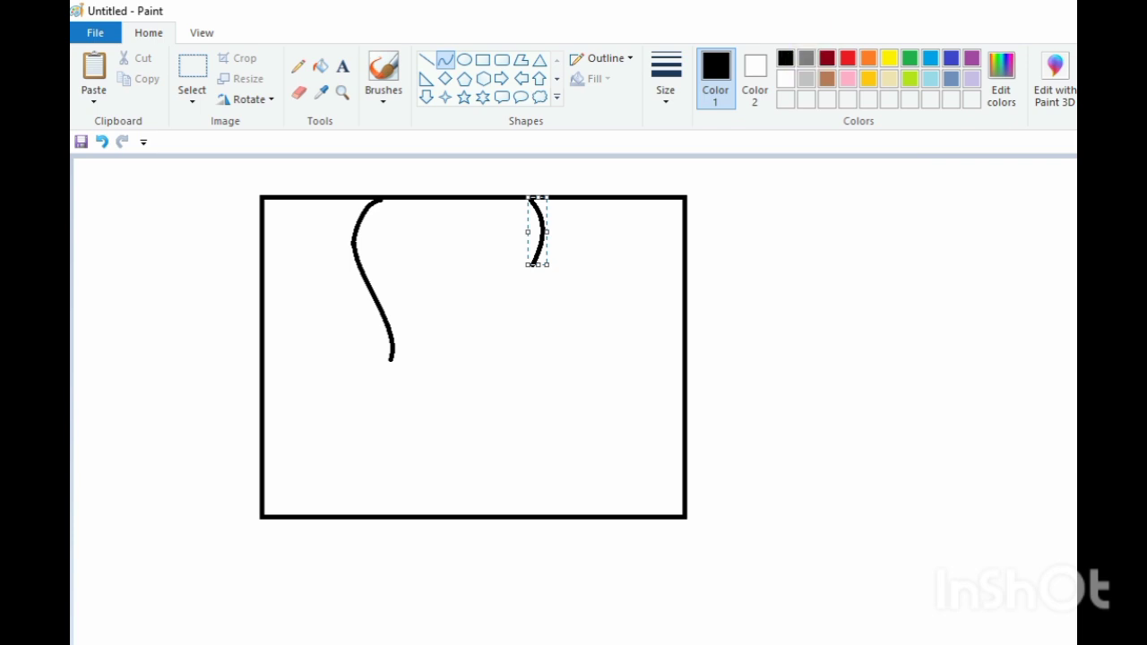
{"action": "left_click", "coordinate": [621, 271]}
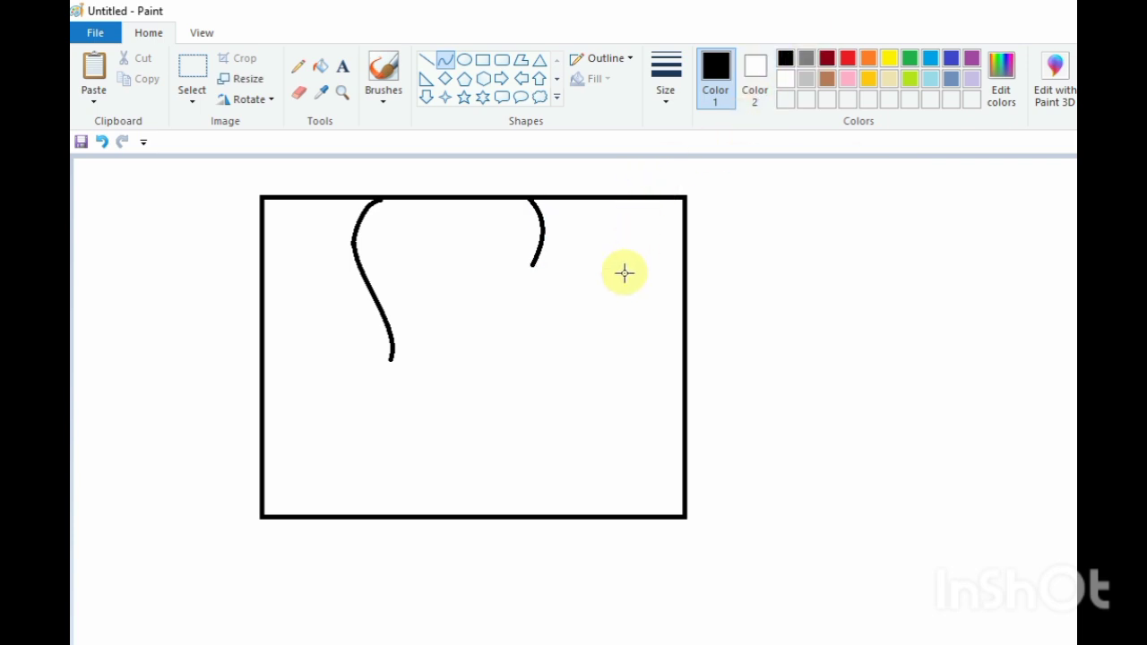
Add curved hair strands and a zigzag fringe line beneath the front hair curve
{"action": "left_click_drag", "start_coordinate": [532, 270], "coordinate": [528, 316]}
{"action": "mouse_move", "coordinate": [526, 274]}
{"action": "left_mouse_down"}
{"action": "mouse_move", "coordinate": [523, 300]}
{"action": "mouse_move", "coordinate": [517, 250]}
{"action": "left_mouse_up"}
{"action": "left_click", "coordinate": [592, 303]}
{"action": "mouse_move", "coordinate": [508, 297]}
{"action": "left_mouse_down"}
{"action": "mouse_move", "coordinate": [509, 311]}
{"action": "mouse_move", "coordinate": [511, 263]}
{"action": "mouse_move", "coordinate": [556, 266]}
{"action": "mouse_move", "coordinate": [495, 273]}
{"action": "mouse_move", "coordinate": [512, 325]}
{"action": "mouse_move", "coordinate": [502, 328]}
{"action": "mouse_move", "coordinate": [499, 287]}
{"action": "mouse_move", "coordinate": [496, 311]}
{"action": "mouse_move", "coordinate": [537, 335]}
{"action": "mouse_move", "coordinate": [509, 328]}
{"action": "mouse_move", "coordinate": [486, 263]}
{"action": "mouse_move", "coordinate": [479, 328]}
{"action": "mouse_move", "coordinate": [475, 277]}
{"action": "mouse_move", "coordinate": [451, 290]}
{"action": "mouse_move", "coordinate": [461, 329]}
{"action": "mouse_move", "coordinate": [452, 299]}
{"action": "mouse_move", "coordinate": [433, 337]}
{"action": "left_mouse_up"}
{"action": "left_click", "coordinate": [478, 279]}
{"action": "left_click", "coordinate": [470, 284]}
{"action": "left_click", "coordinate": [455, 332]}
{"action": "left_click", "coordinate": [456, 320]}
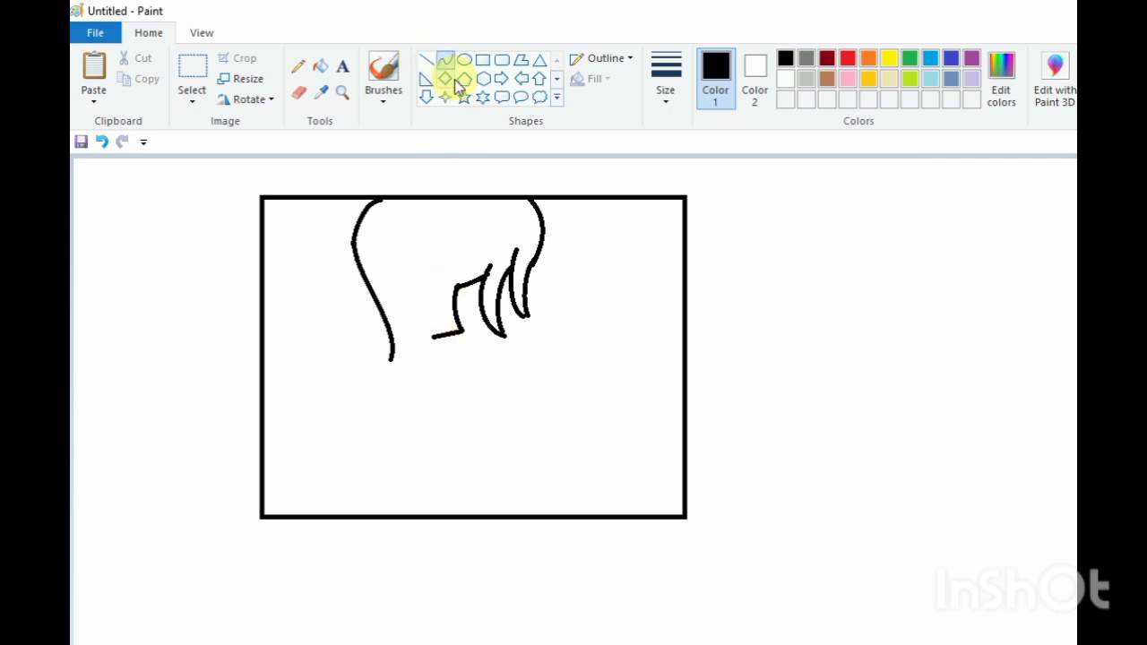
Connect the fringe's end to the bottom of the back-of-head curve with a jagged ear-shaped curve
{"action": "mouse_move", "coordinate": [433, 336]}
{"action": "left_mouse_down"}
{"action": "mouse_move", "coordinate": [418, 360]}
{"action": "mouse_move", "coordinate": [430, 367]}
{"action": "mouse_move", "coordinate": [409, 317]}
{"action": "mouse_move", "coordinate": [404, 361]}
{"action": "mouse_move", "coordinate": [390, 361]}
{"action": "mouse_move", "coordinate": [379, 391]}
{"action": "left_mouse_up"}
{"action": "left_click", "coordinate": [461, 458]}
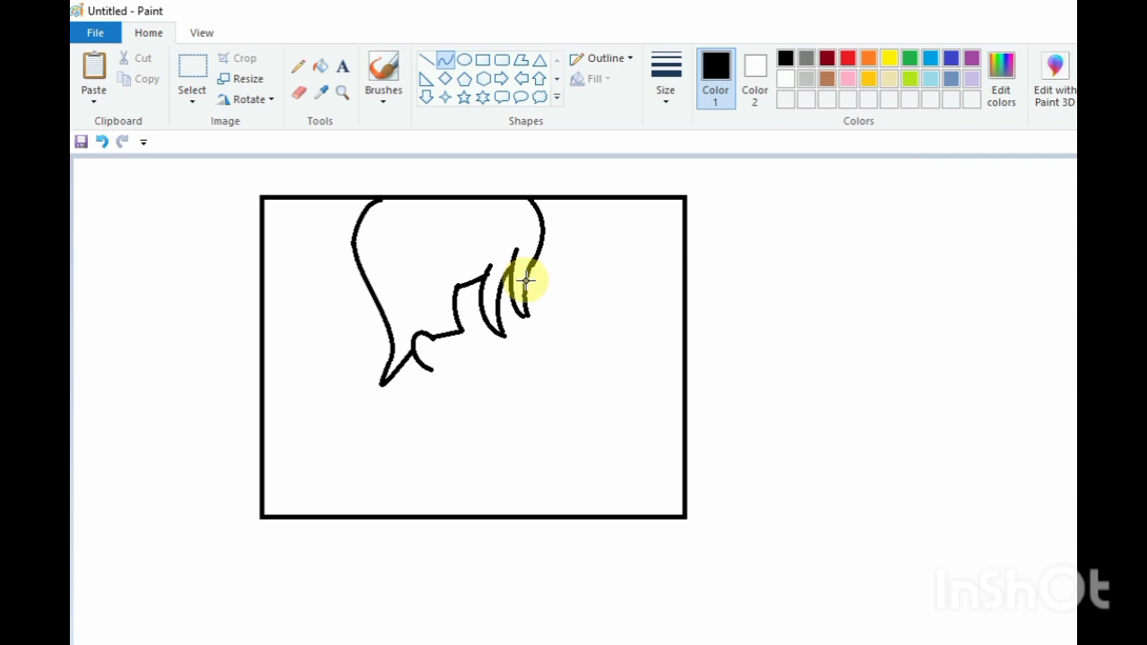
Draw the forehead and nose bridge curving down from the front hair strands
{"action": "left_click_drag", "start_coordinate": [528, 273], "coordinate": [535, 299]}
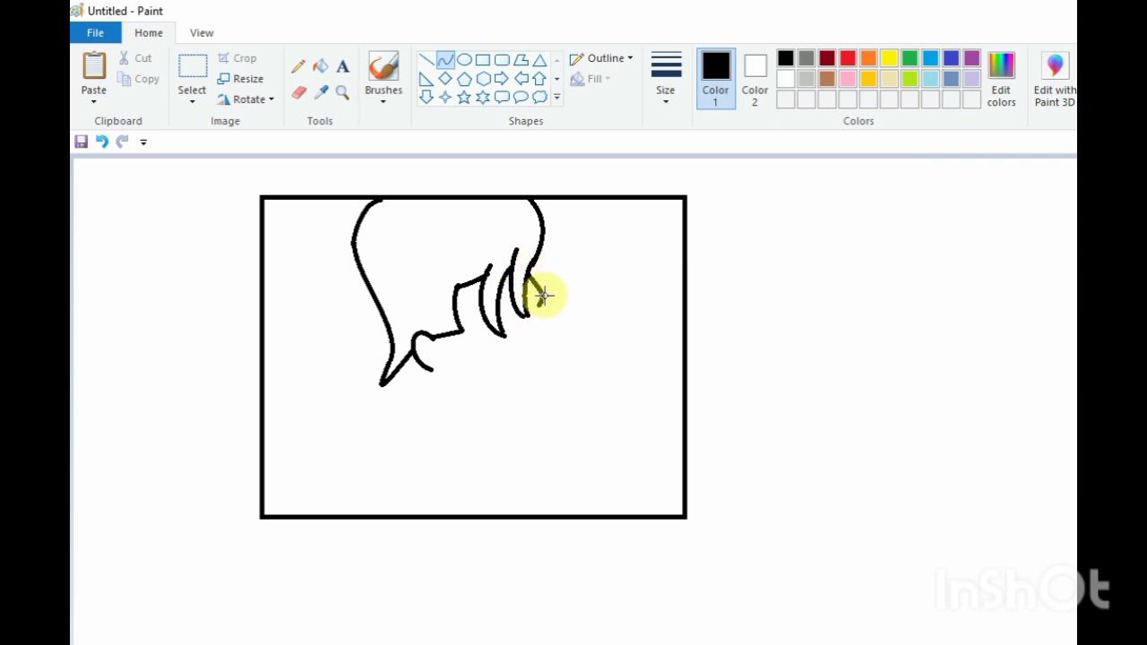
{"action": "left_click", "coordinate": [544, 296]}
{"action": "left_click", "coordinate": [646, 343]}
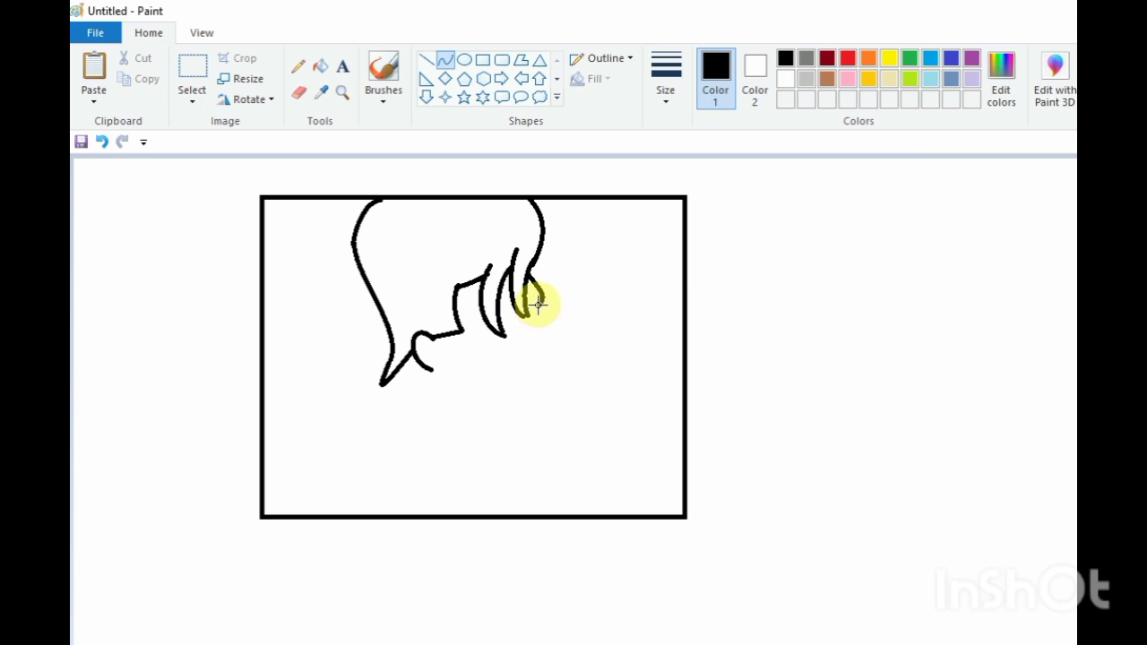
{"action": "left_click_drag", "start_coordinate": [538, 304], "coordinate": [561, 345]}
{"action": "left_click", "coordinate": [531, 313]}
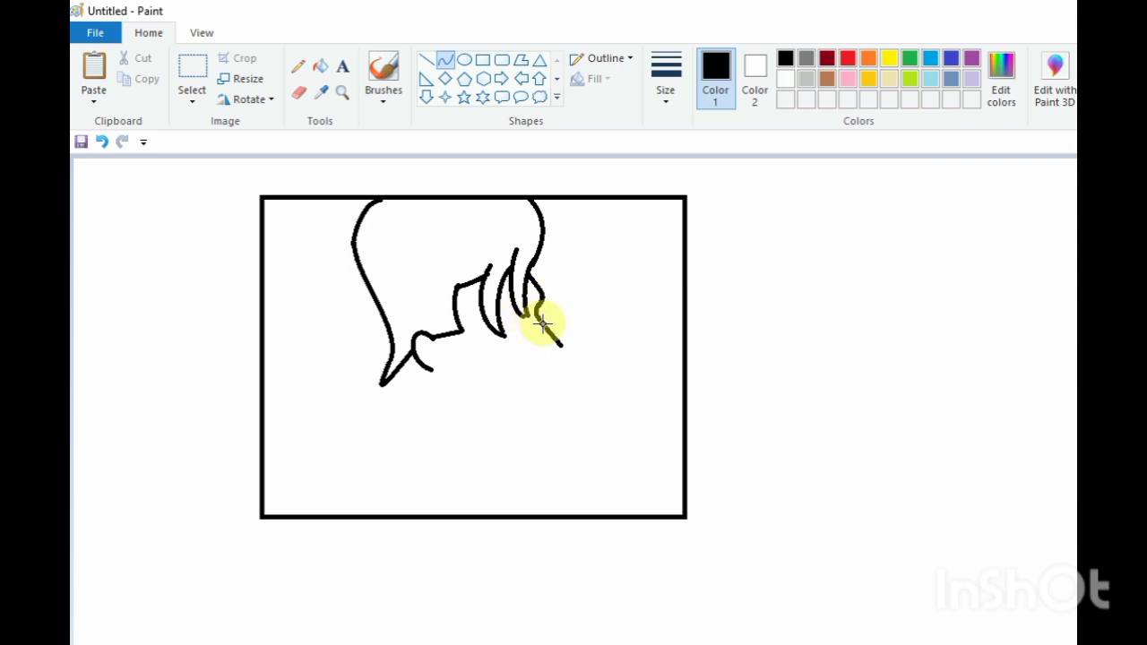
{"action": "left_click", "coordinate": [617, 390]}
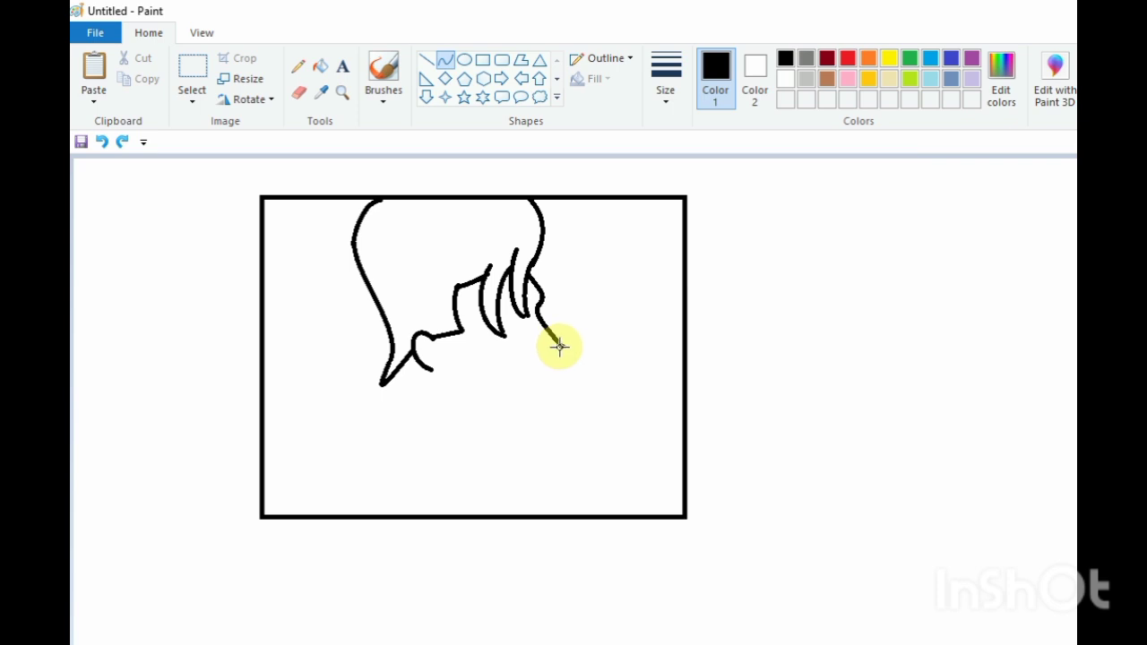
Curve the nose tip back and down toward the upper lip
{"action": "mouse_move", "coordinate": [560, 347]}
{"action": "left_mouse_down"}
{"action": "mouse_move", "coordinate": [547, 359]}
{"action": "mouse_move", "coordinate": [568, 338]}
{"action": "mouse_move", "coordinate": [563, 350]}
{"action": "left_mouse_up"}
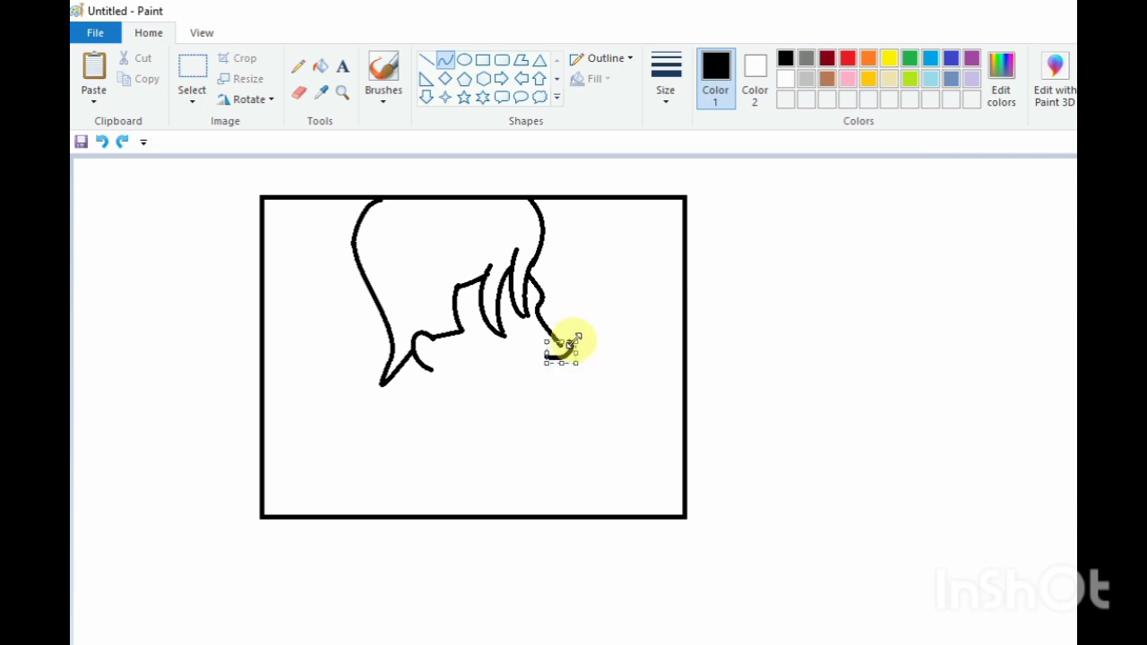
{"action": "left_click", "coordinate": [587, 334]}
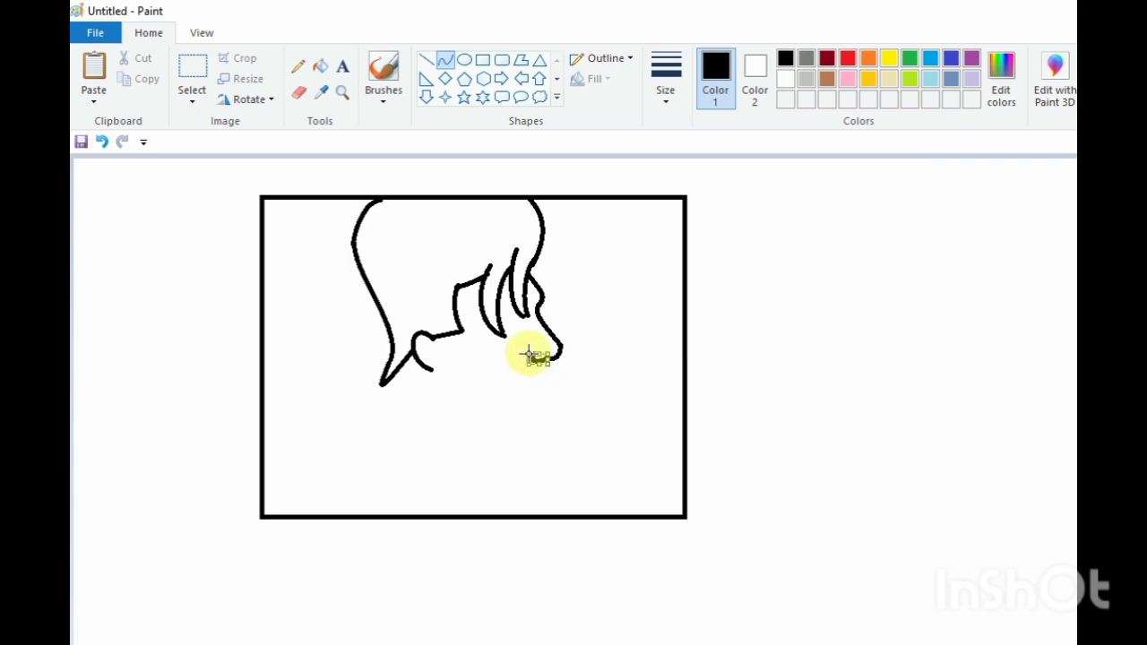
{"action": "left_click", "coordinate": [583, 348]}
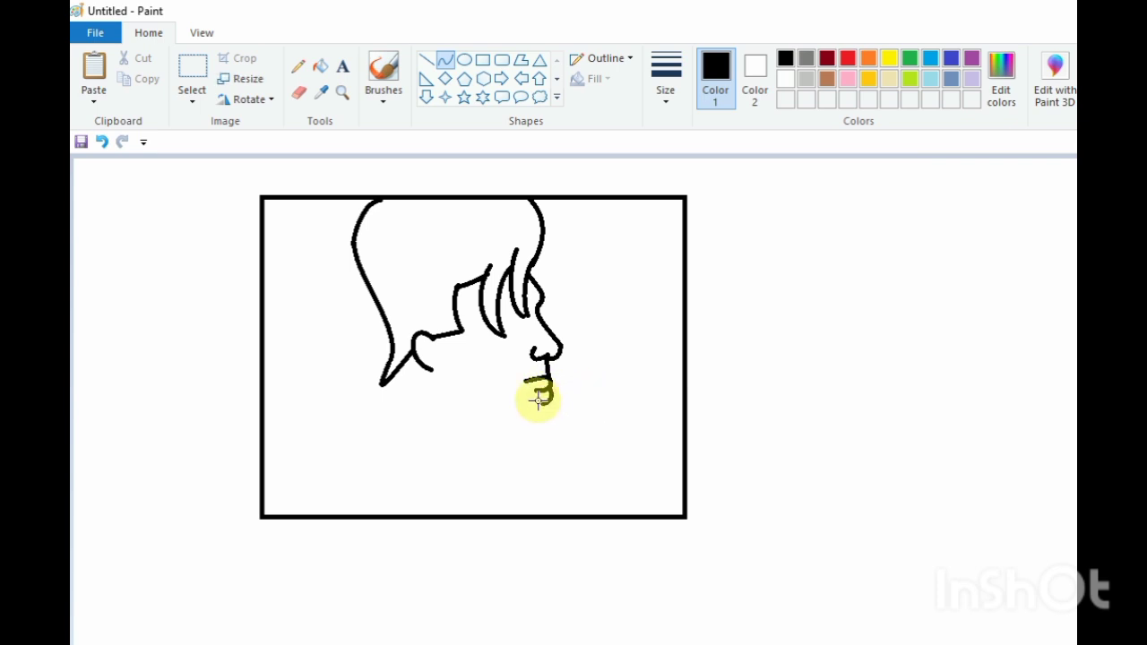
Draw the lips with a curved line below the nose
{"action": "left_click_drag", "start_coordinate": [540, 405], "coordinate": [507, 387]}
{"action": "left_click", "coordinate": [512, 384]}
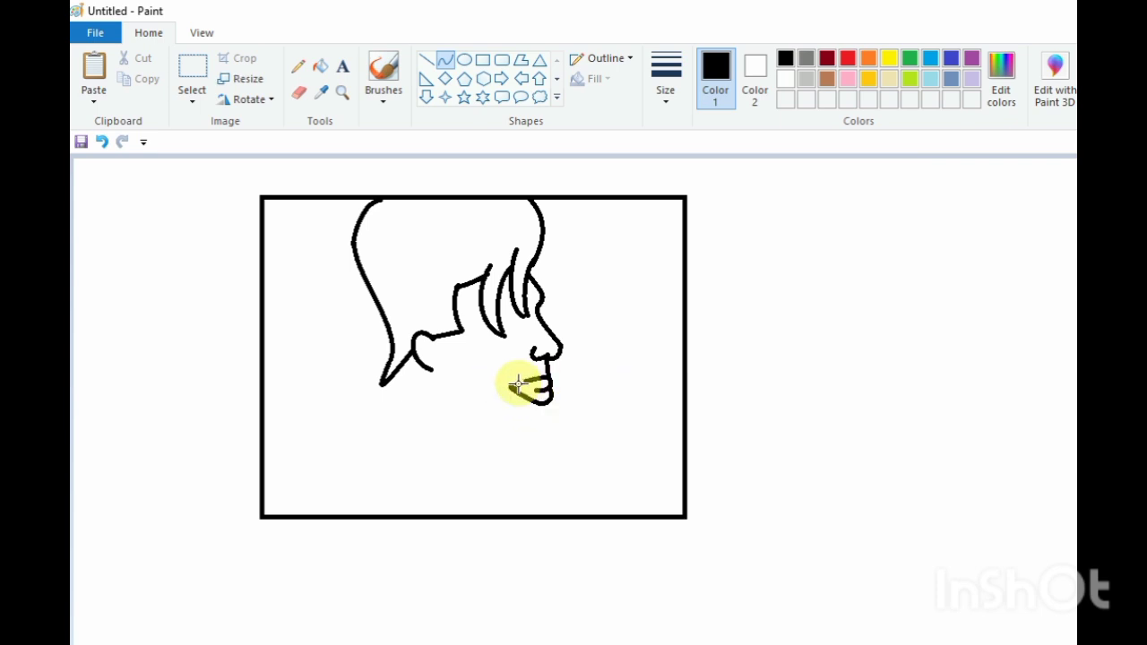
{"action": "left_click", "coordinate": [533, 384]}
Draw the chin below the lips and the jawline curving back toward the ear
{"action": "left_click", "coordinate": [445, 59]}
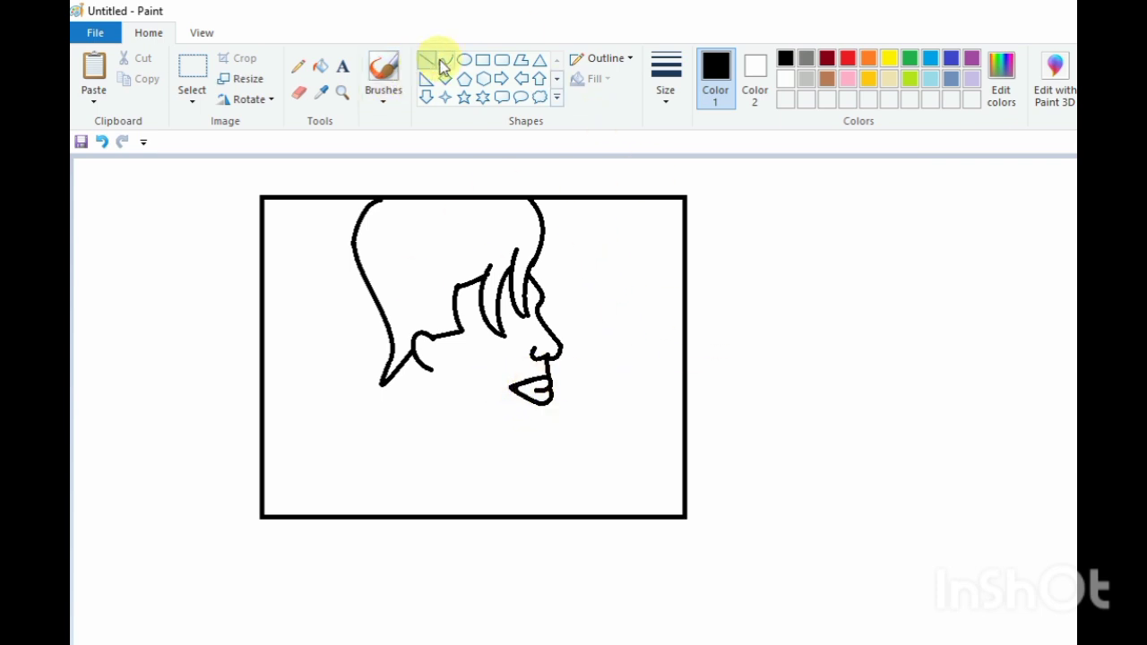
{"action": "mouse_move", "coordinate": [545, 357]}
{"action": "left_mouse_down"}
{"action": "mouse_move", "coordinate": [557, 374]}
{"action": "mouse_move", "coordinate": [510, 387]}
{"action": "mouse_move", "coordinate": [530, 440]}
{"action": "mouse_move", "coordinate": [511, 445]}
{"action": "left_mouse_up"}
{"action": "left_click", "coordinate": [443, 63]}
{"action": "mouse_move", "coordinate": [529, 397]}
{"action": "left_mouse_down"}
{"action": "mouse_move", "coordinate": [535, 438]}
{"action": "mouse_move", "coordinate": [559, 457]}
{"action": "mouse_move", "coordinate": [434, 374]}
{"action": "mouse_move", "coordinate": [440, 403]}
{"action": "mouse_move", "coordinate": [423, 426]}
{"action": "left_mouse_up"}
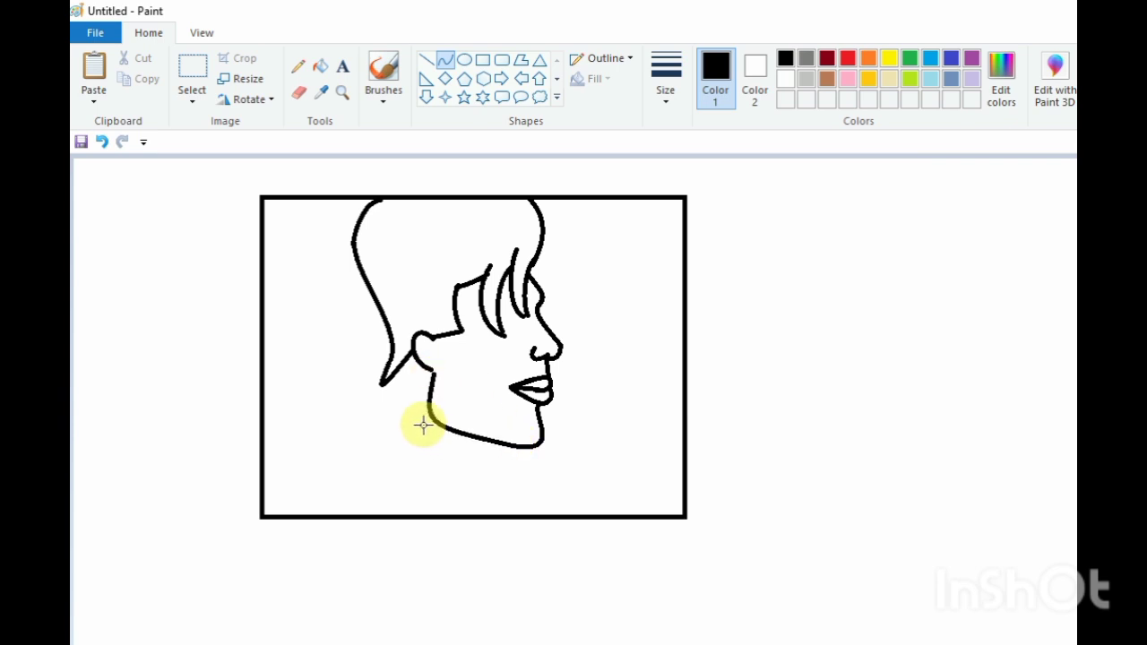
Draw a curved neckline under the jaw and erase the frame's bottom border
{"action": "mouse_move", "coordinate": [498, 444]}
{"action": "left_mouse_down"}
{"action": "mouse_move", "coordinate": [502, 456]}
{"action": "mouse_move", "coordinate": [404, 461]}
{"action": "mouse_move", "coordinate": [484, 461]}
{"action": "mouse_move", "coordinate": [438, 484]}
{"action": "mouse_move", "coordinate": [443, 499]}
{"action": "mouse_move", "coordinate": [460, 490]}
{"action": "left_mouse_up"}
{"action": "left_click", "coordinate": [299, 93]}
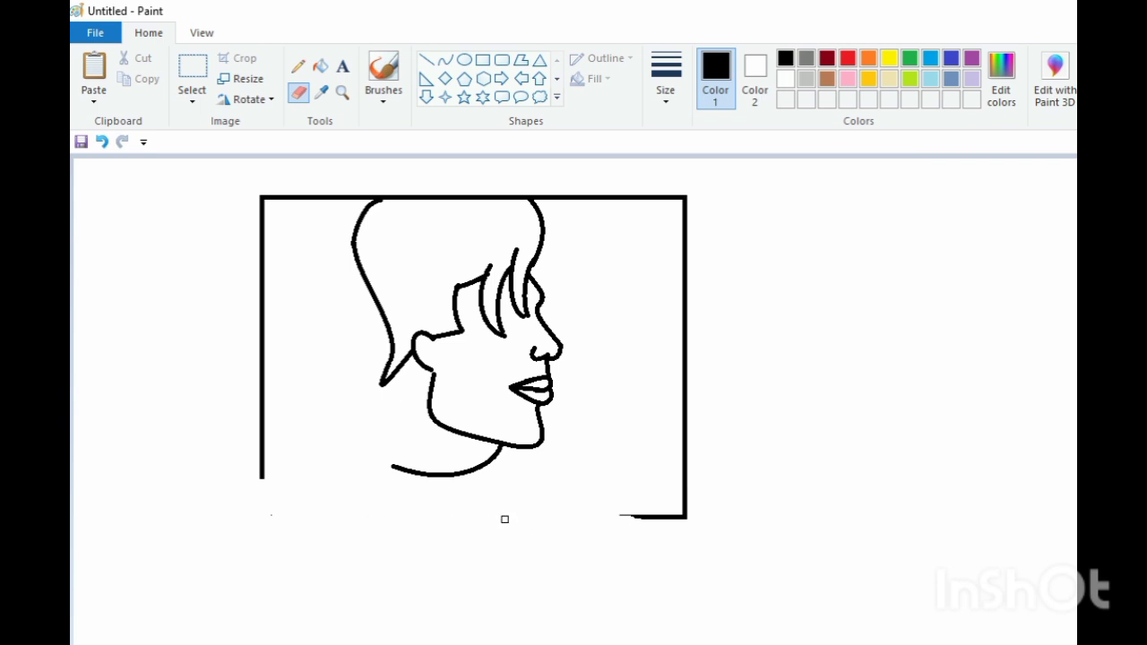
{"action": "left_click", "coordinate": [446, 59]}
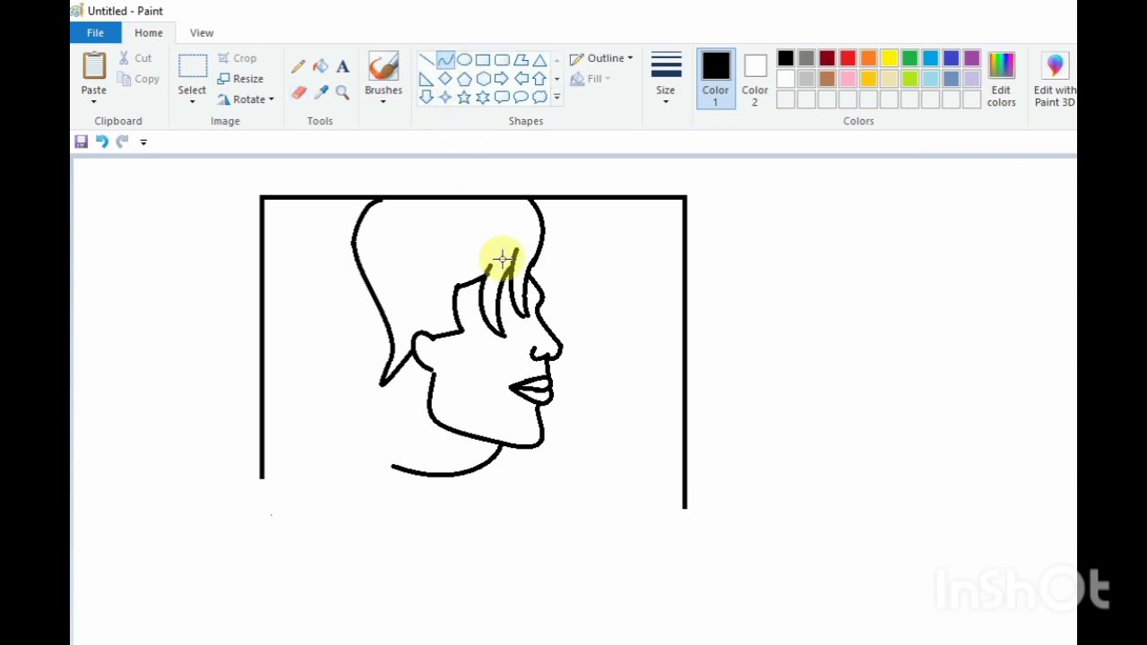
Draw the shoulder curve from the chin to the lower right and a short line below the ear
{"action": "left_click_drag", "start_coordinate": [542, 437], "coordinate": [679, 528]}
{"action": "left_click_drag", "start_coordinate": [621, 489], "coordinate": [657, 476]}
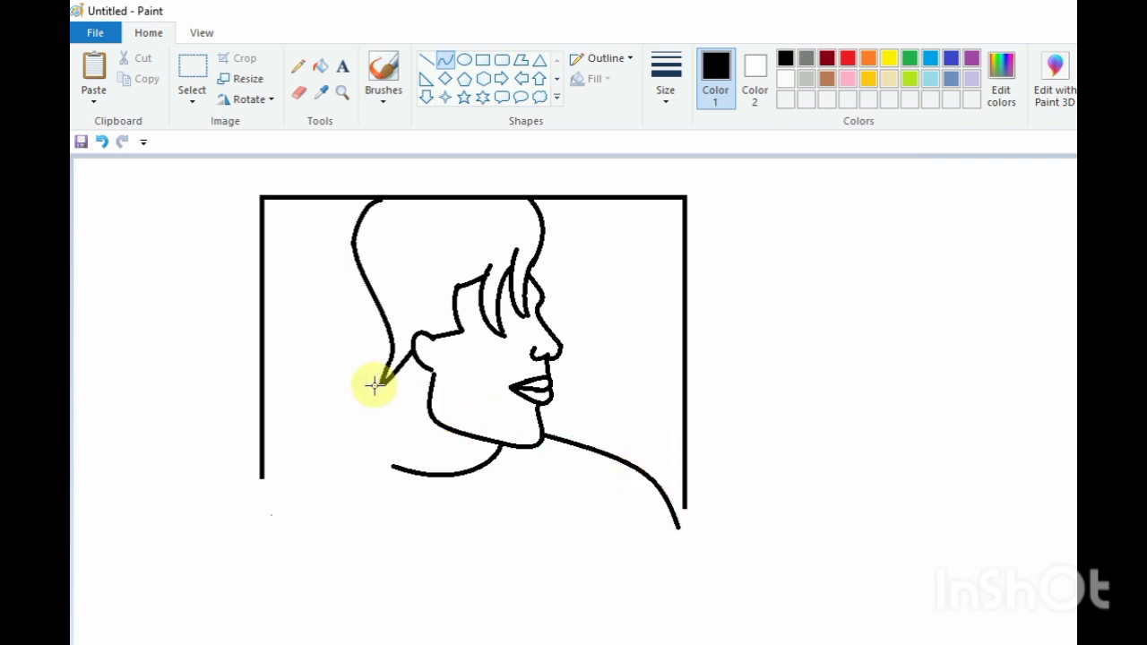
{"action": "left_click_drag", "start_coordinate": [381, 383], "coordinate": [365, 405]}
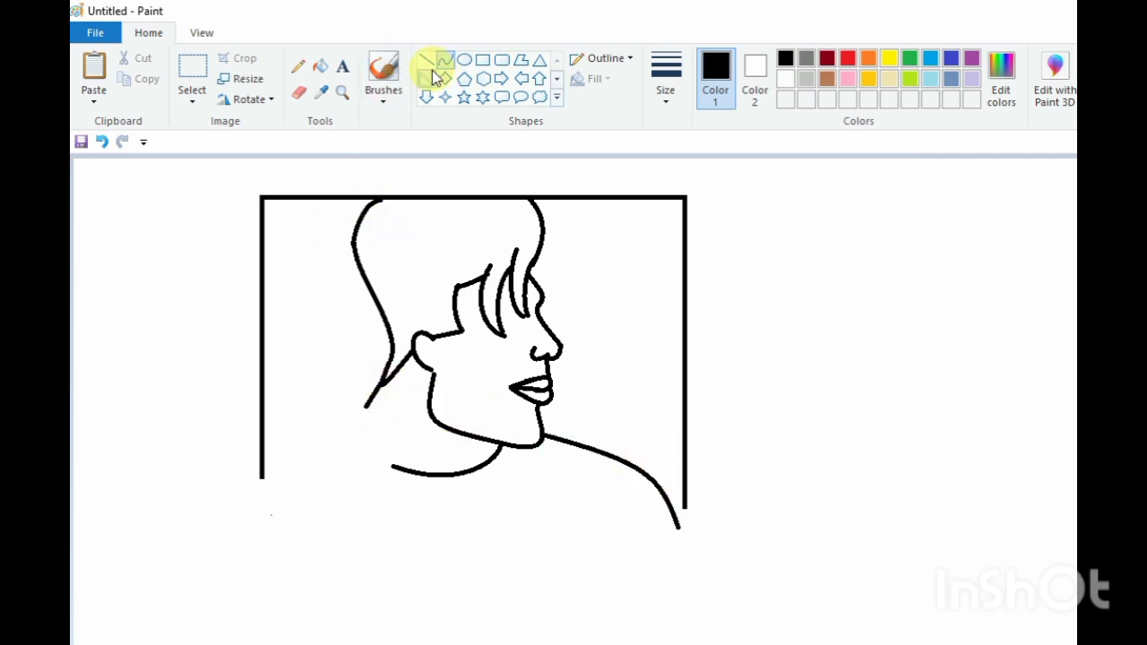
Draw a curve from below the ear down past the neckline for the back of the neck
{"action": "left_click", "coordinate": [445, 59]}
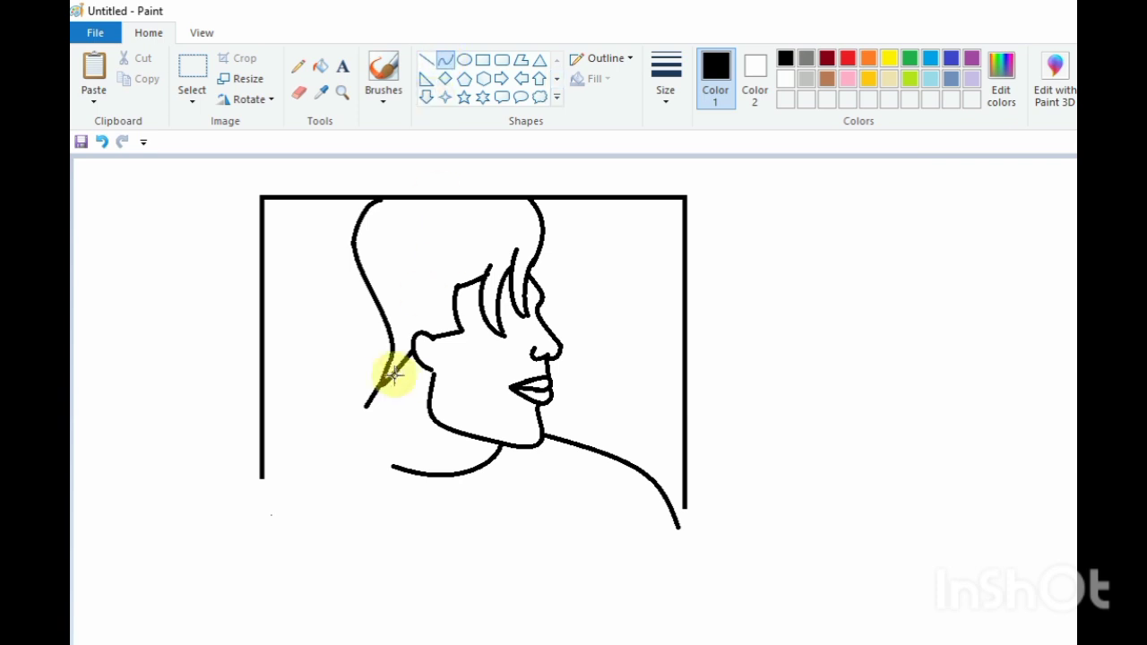
{"action": "mouse_move", "coordinate": [368, 404]}
{"action": "left_mouse_down"}
{"action": "mouse_move", "coordinate": [402, 466]}
{"action": "mouse_move", "coordinate": [371, 404]}
{"action": "mouse_move", "coordinate": [374, 440]}
{"action": "mouse_move", "coordinate": [378, 412]}
{"action": "mouse_move", "coordinate": [360, 390]}
{"action": "mouse_move", "coordinate": [403, 466]}
{"action": "mouse_move", "coordinate": [379, 397]}
{"action": "mouse_move", "coordinate": [368, 439]}
{"action": "mouse_move", "coordinate": [400, 467]}
{"action": "mouse_move", "coordinate": [427, 527]}
{"action": "left_mouse_up"}
{"action": "key", "text": "ctrl+z"}
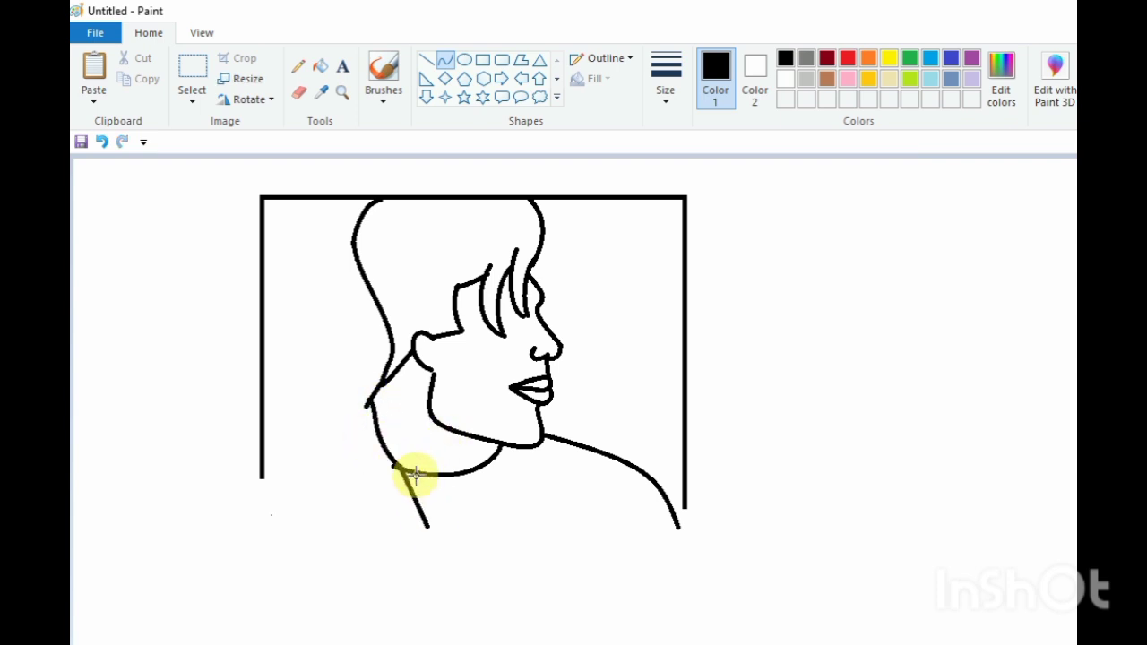
{"action": "left_click", "coordinate": [415, 475]}
{"action": "left_click", "coordinate": [423, 498]}
{"action": "left_click", "coordinate": [494, 486]}
{"action": "mouse_move", "coordinate": [369, 401]}
{"action": "left_mouse_down"}
{"action": "mouse_move", "coordinate": [367, 450]}
{"action": "mouse_move", "coordinate": [381, 472]}
{"action": "left_mouse_up"}
{"action": "left_click", "coordinate": [361, 428]}
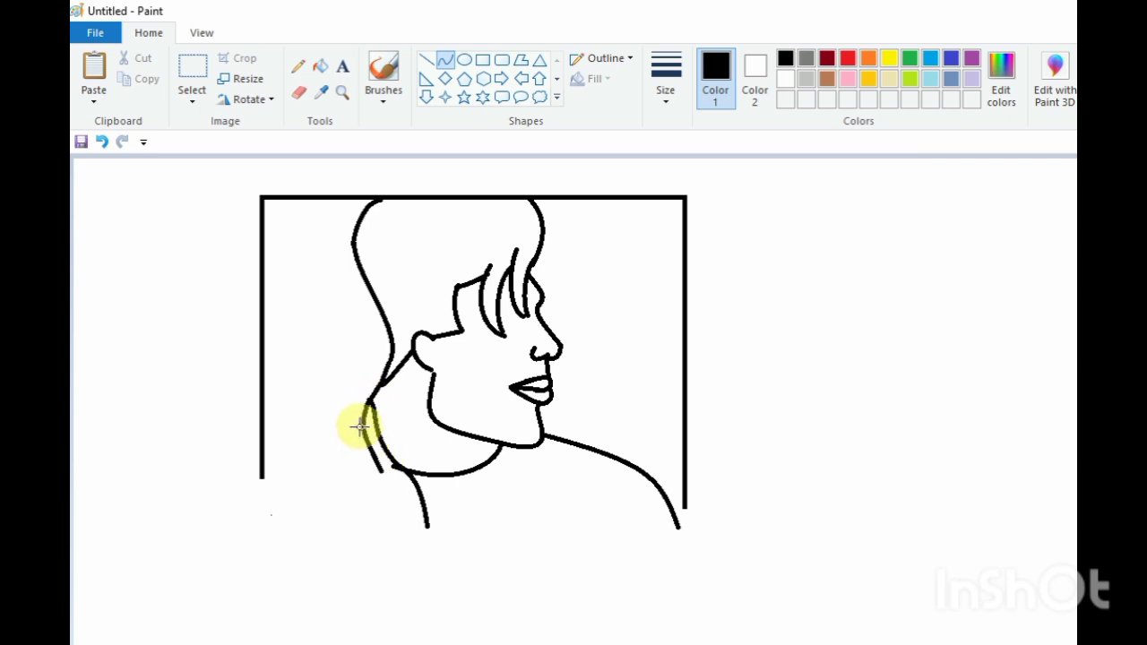
{"action": "left_click", "coordinate": [374, 476]}
{"action": "key", "text": "ctrl+z"}
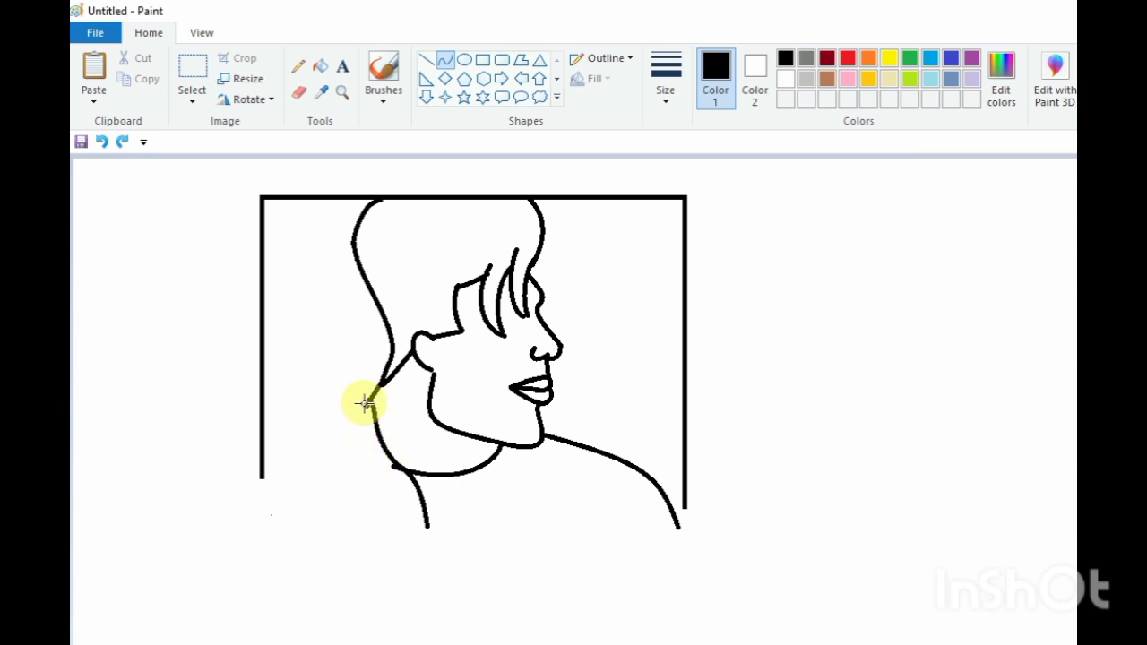
Draw several curved finger lines of a hand raised against the back of the neck
{"action": "left_click_drag", "start_coordinate": [365, 402], "coordinate": [350, 429]}
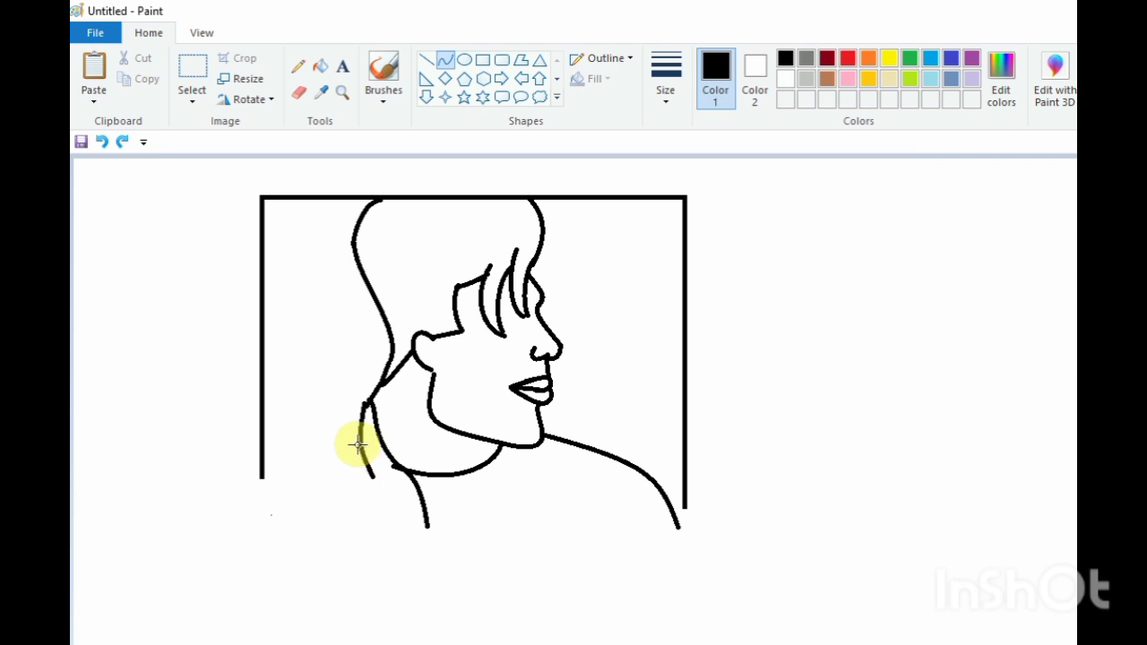
{"action": "left_click", "coordinate": [430, 421]}
{"action": "left_click_drag", "start_coordinate": [361, 411], "coordinate": [353, 485]}
{"action": "mouse_move", "coordinate": [351, 447]}
{"action": "left_mouse_down"}
{"action": "mouse_move", "coordinate": [343, 430]}
{"action": "mouse_move", "coordinate": [345, 513]}
{"action": "left_mouse_up"}
{"action": "left_click", "coordinate": [422, 425]}
{"action": "mouse_move", "coordinate": [338, 485]}
{"action": "left_mouse_down"}
{"action": "mouse_move", "coordinate": [332, 476]}
{"action": "mouse_move", "coordinate": [320, 502]}
{"action": "mouse_move", "coordinate": [356, 557]}
{"action": "left_mouse_up"}
{"action": "left_click", "coordinate": [382, 494]}
{"action": "key", "text": "ctrl+z"}
{"action": "left_click", "coordinate": [308, 516]}
{"action": "left_click", "coordinate": [350, 535]}
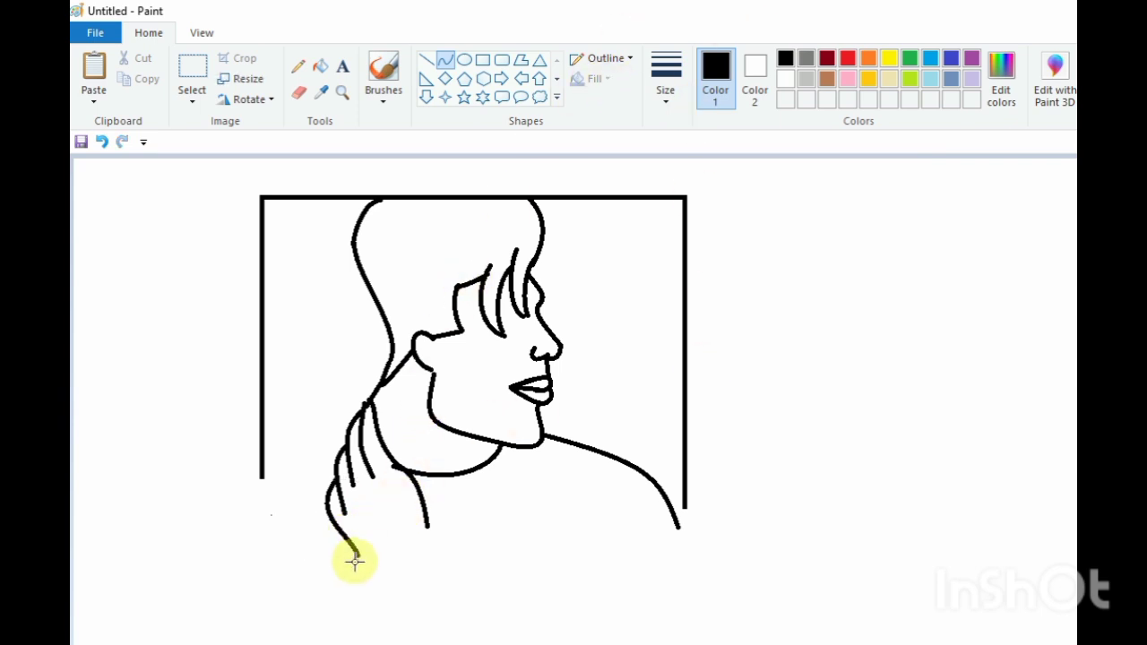
Draw the bottom edge of the hand from the fingertips back to the neck line
{"action": "left_click_drag", "start_coordinate": [351, 559], "coordinate": [427, 526]}
{"action": "left_click", "coordinate": [430, 529]}
{"action": "left_click", "coordinate": [418, 538]}
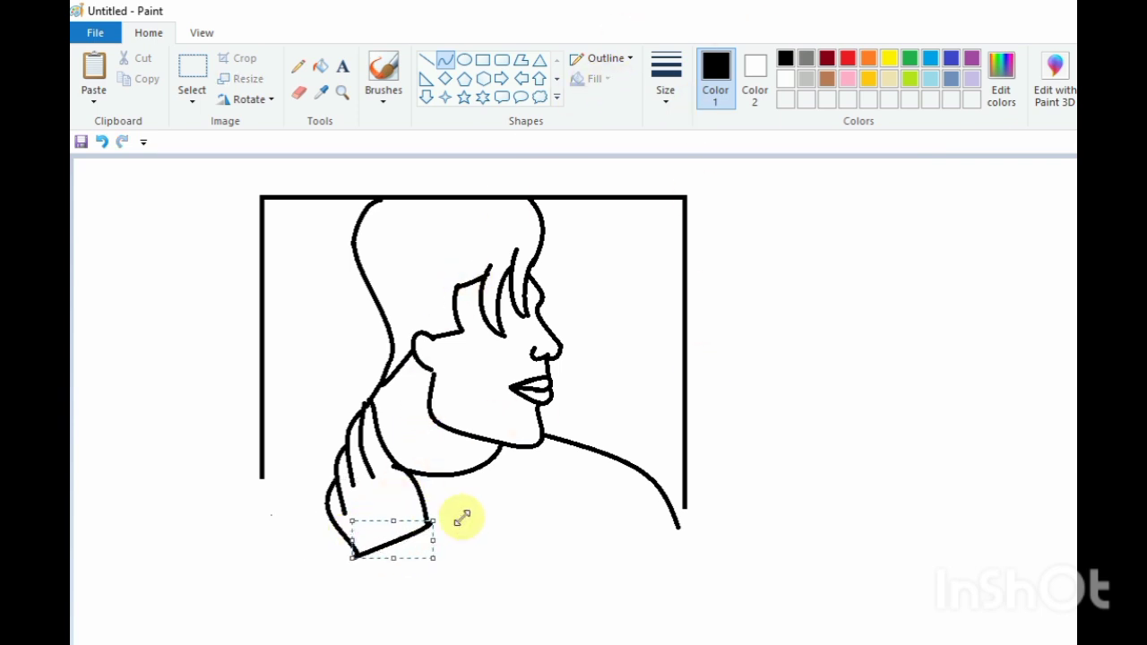
Draw two lines down from the hand's bottom edge to form the sleeve cuff
{"action": "left_click", "coordinate": [343, 531]}
{"action": "left_click_drag", "start_coordinate": [350, 558], "coordinate": [364, 603]}
{"action": "left_click", "coordinate": [366, 583]}
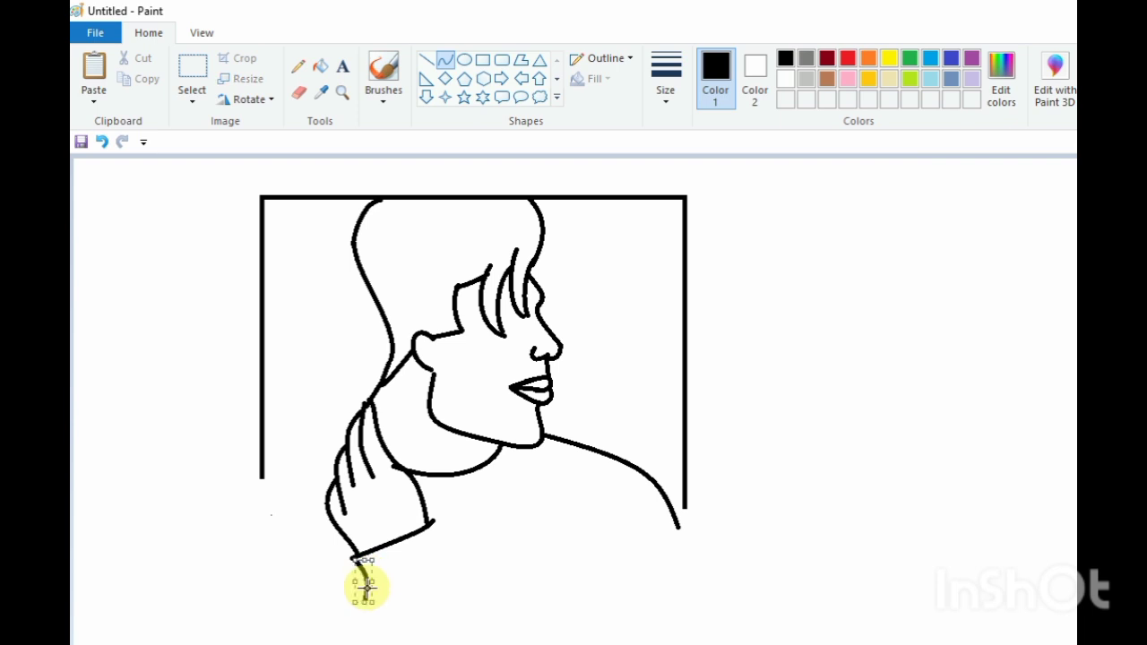
{"action": "left_click_drag", "start_coordinate": [434, 519], "coordinate": [460, 576]}
{"action": "left_click", "coordinate": [453, 556]}
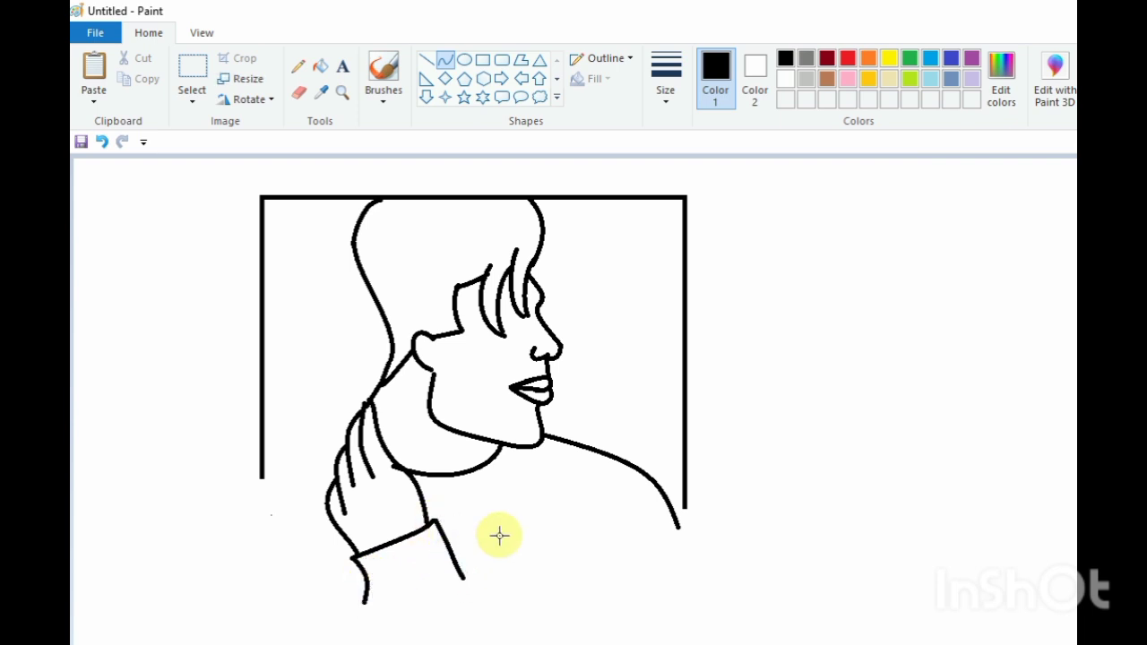
Draw the arm's outer curve down to the lower left and a long bottom curve closing the torso
{"action": "left_click_drag", "start_coordinate": [330, 485], "coordinate": [174, 608]}
{"action": "left_click", "coordinate": [285, 516]}
{"action": "left_click_drag", "start_coordinate": [203, 567], "coordinate": [687, 500]}
{"action": "left_click", "coordinate": [546, 573]}
{"action": "mouse_move", "coordinate": [351, 577]}
{"action": "left_mouse_down"}
{"action": "mouse_move", "coordinate": [349, 603]}
{"action": "mouse_move", "coordinate": [627, 597]}
{"action": "mouse_move", "coordinate": [730, 536]}
{"action": "left_mouse_up"}
{"action": "left_click", "coordinate": [287, 448]}
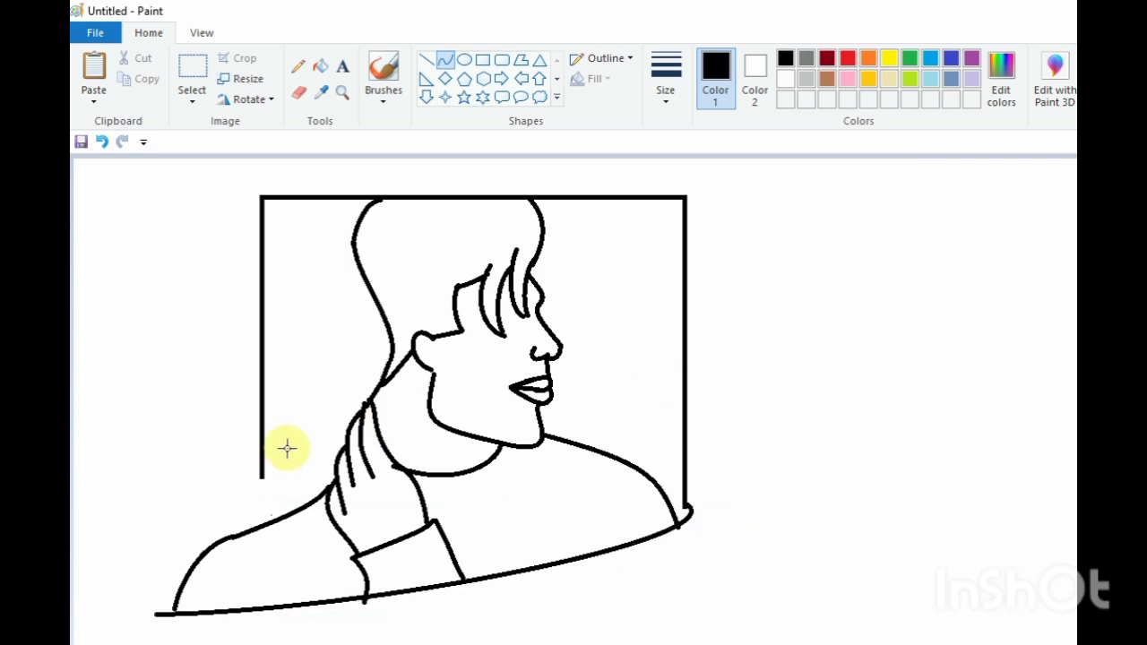
Fill the torso and the arm black with the Fill tool
{"action": "left_click", "coordinate": [299, 93]}
{"action": "left_click", "coordinate": [320, 66]}
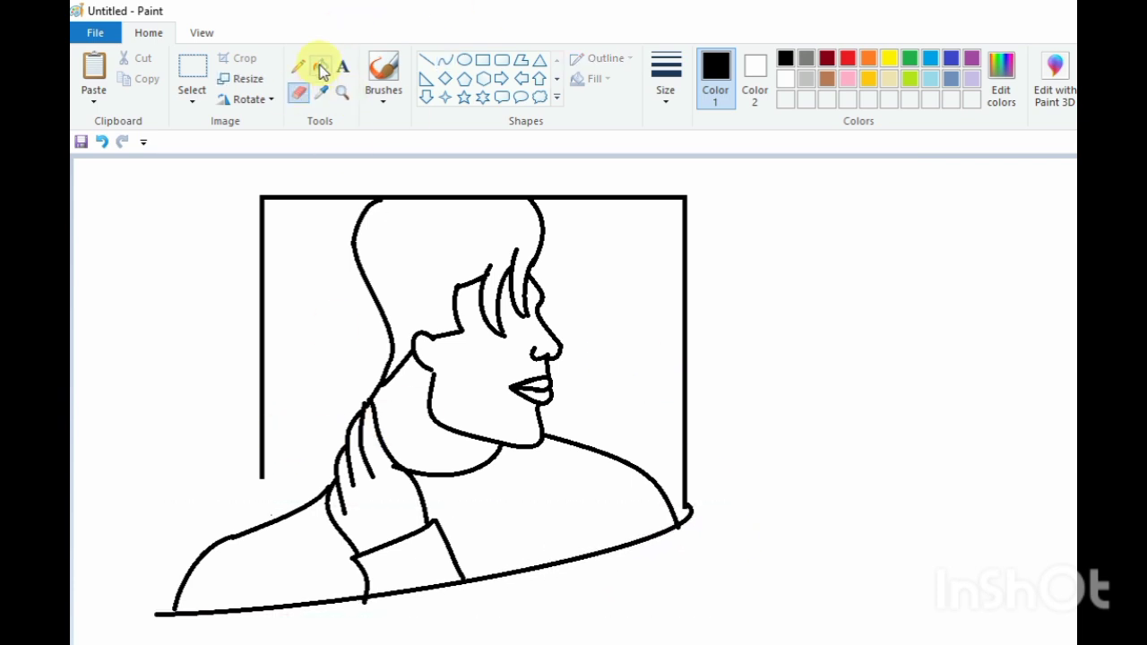
{"action": "left_click", "coordinate": [518, 452]}
{"action": "left_click", "coordinate": [333, 536]}
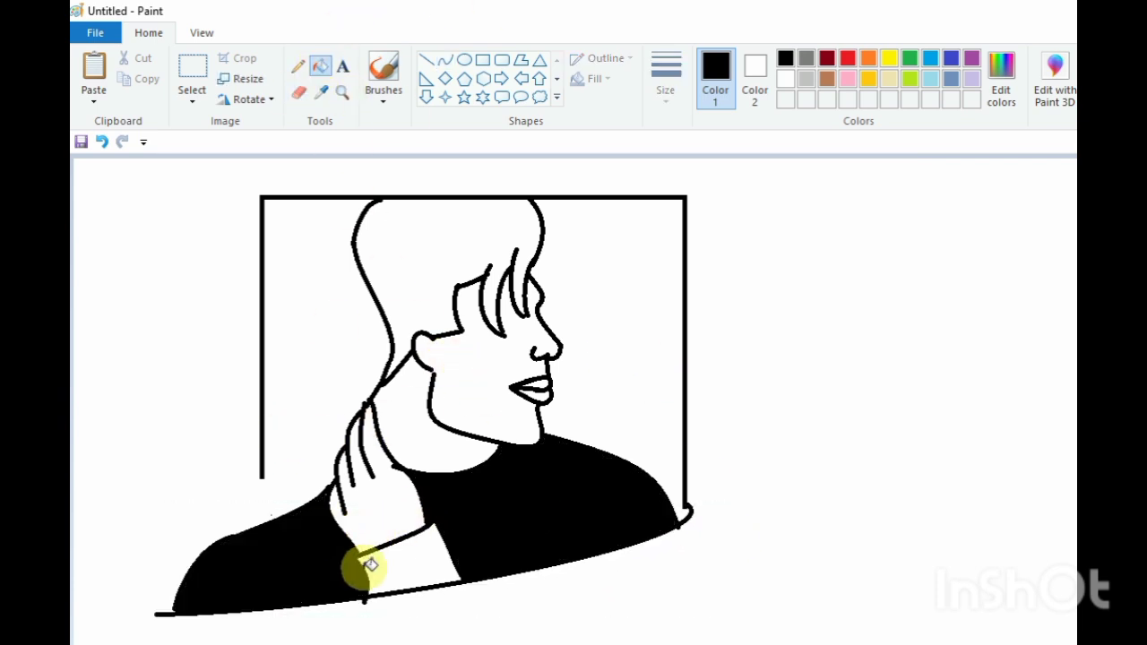
Mix a custom dark grey of red, green and blue 25 and fill the sleeve cuff with it
{"action": "left_click", "coordinate": [805, 57]}
{"action": "left_click", "coordinate": [999, 85]}
{"action": "left_click_drag", "start_coordinate": [903, 309], "coordinate": [908, 376]}
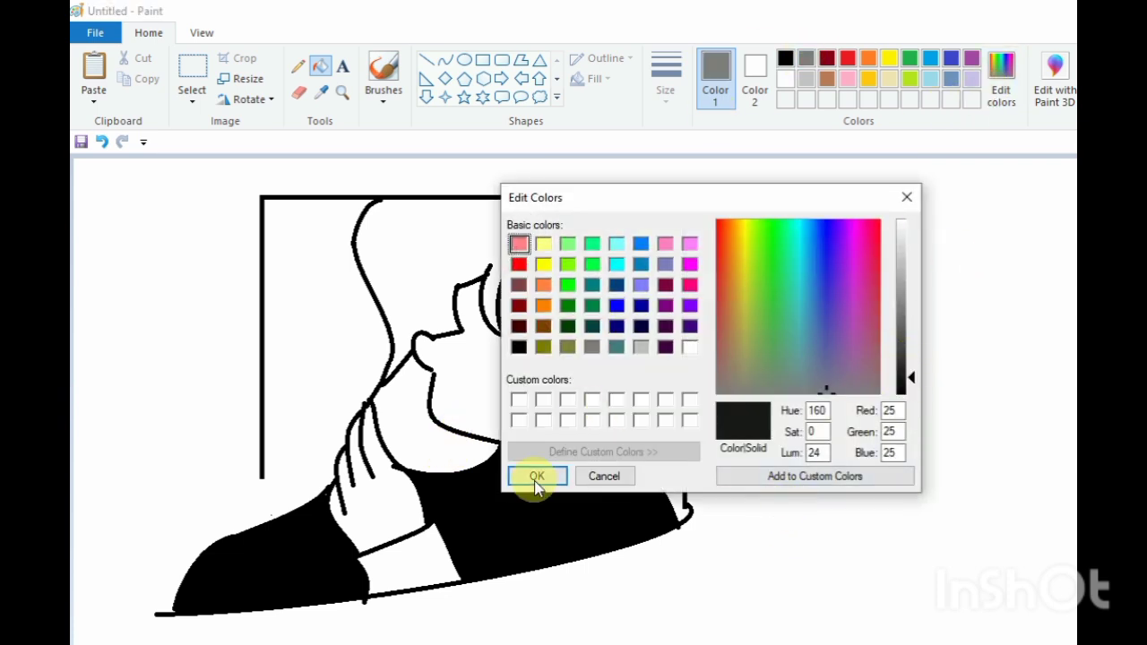
{"action": "left_click", "coordinate": [537, 476]}
{"action": "left_click", "coordinate": [397, 559]}
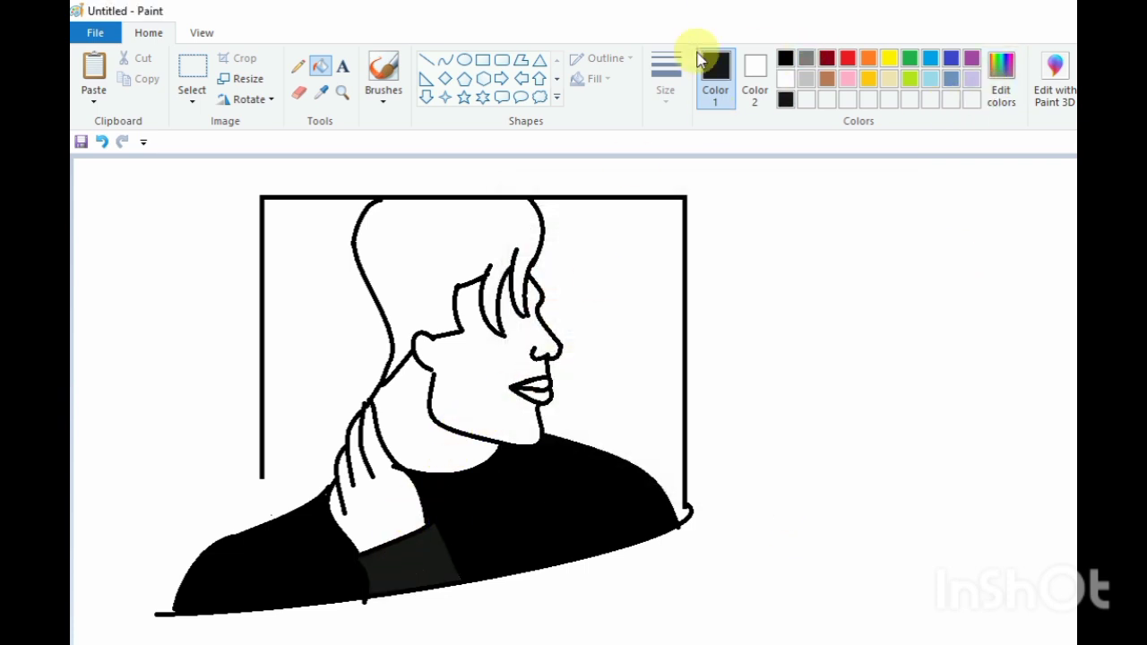
Mix a custom mustard-gold colour and fill the hand with it
{"action": "left_click", "coordinate": [1001, 79]}
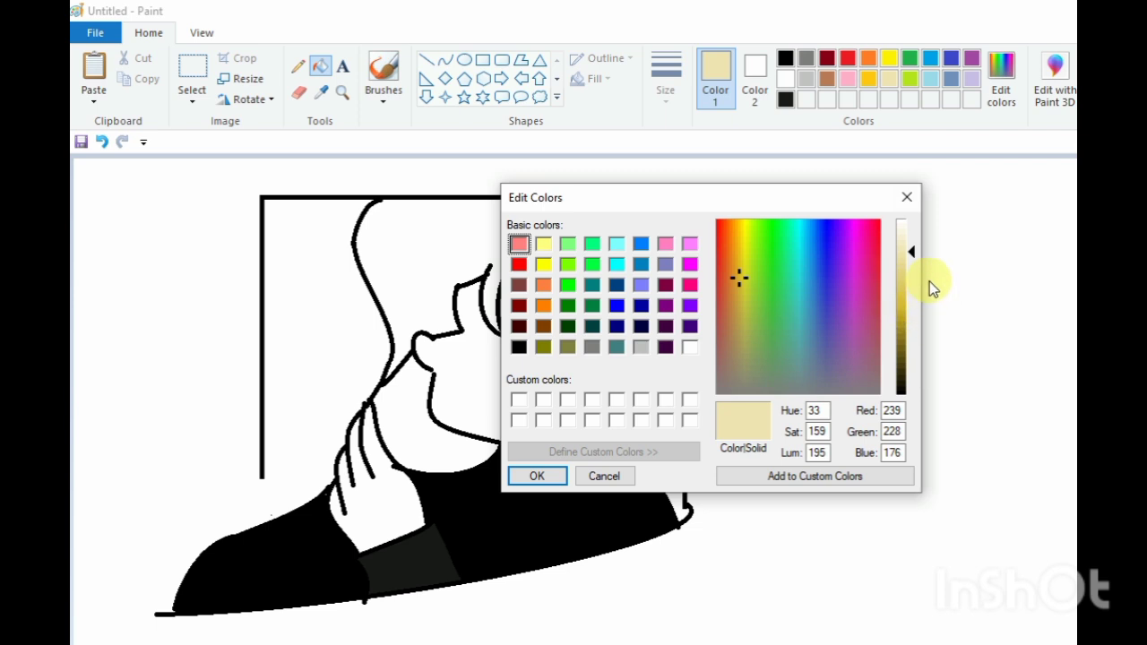
{"action": "left_click", "coordinate": [906, 306]}
{"action": "left_click", "coordinate": [377, 499]}
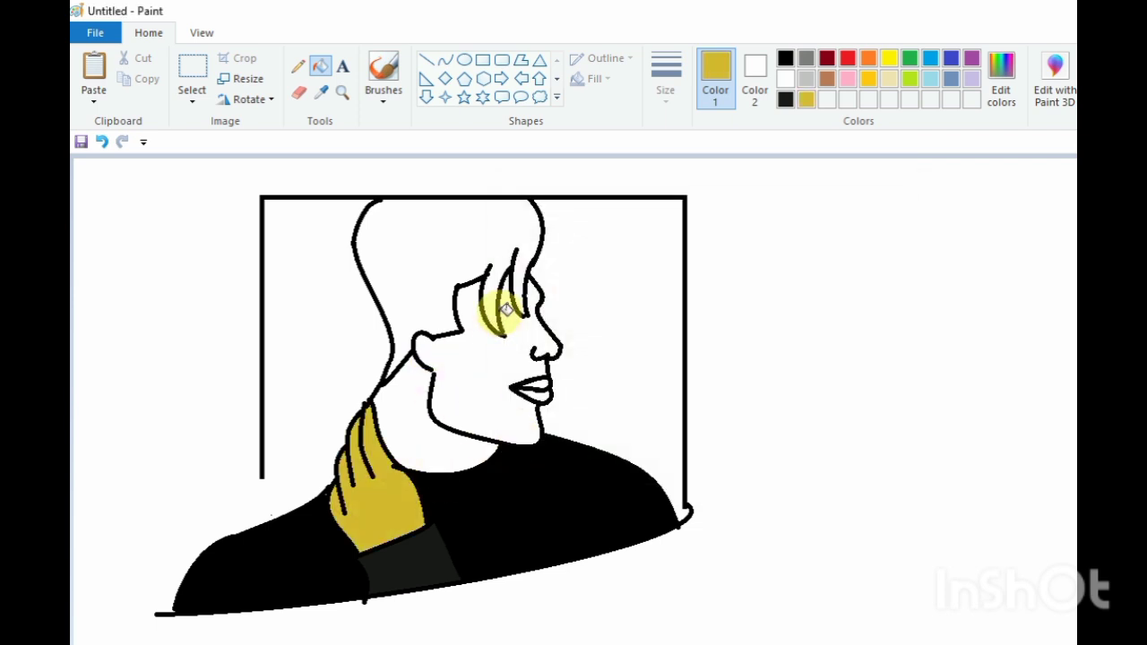
Draw the eye as a short black curve with the Curve tool at a thicker line size
{"action": "left_click", "coordinate": [444, 59]}
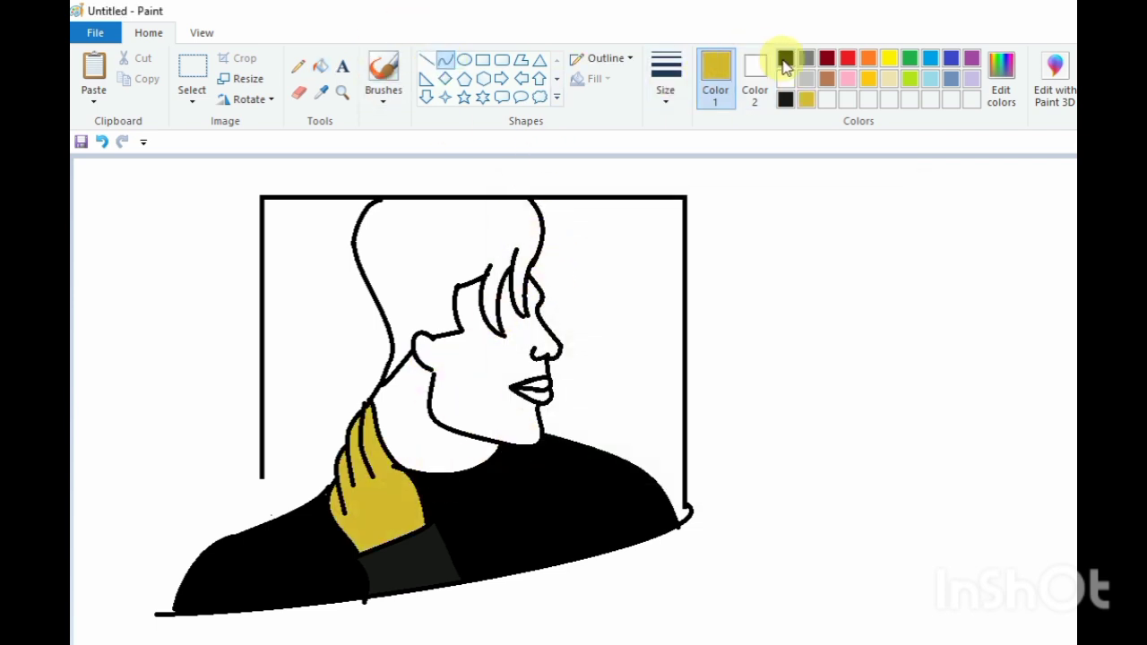
{"action": "left_click", "coordinate": [785, 59]}
{"action": "left_click", "coordinate": [665, 81]}
{"action": "left_click", "coordinate": [645, 210]}
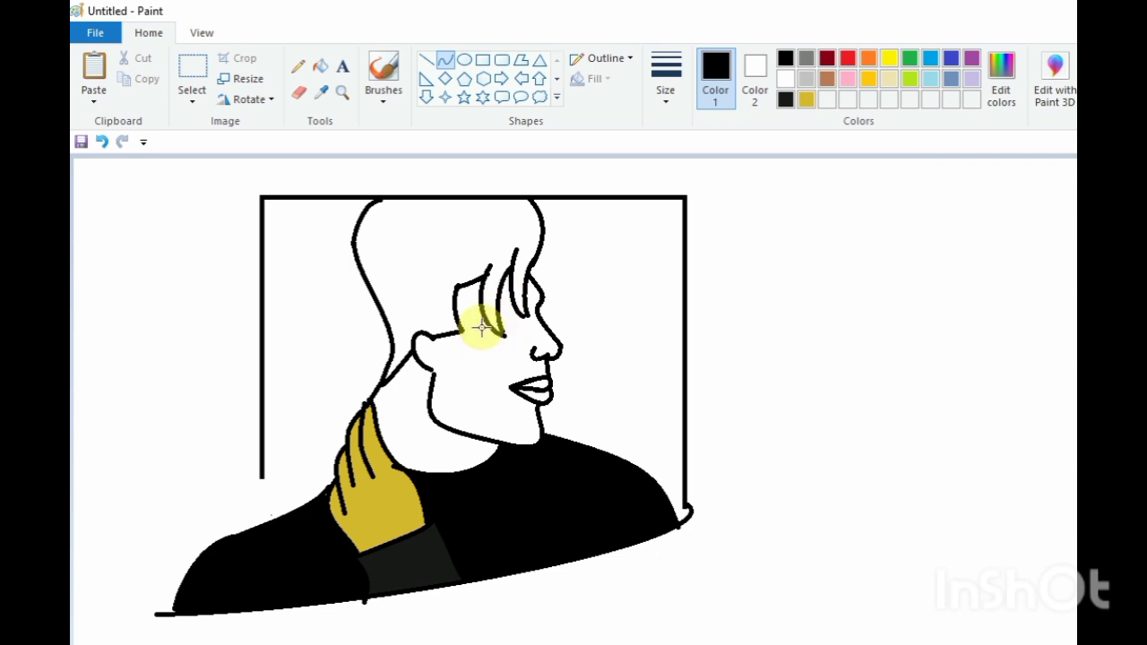
{"action": "left_click_drag", "start_coordinate": [484, 327], "coordinate": [511, 314]}
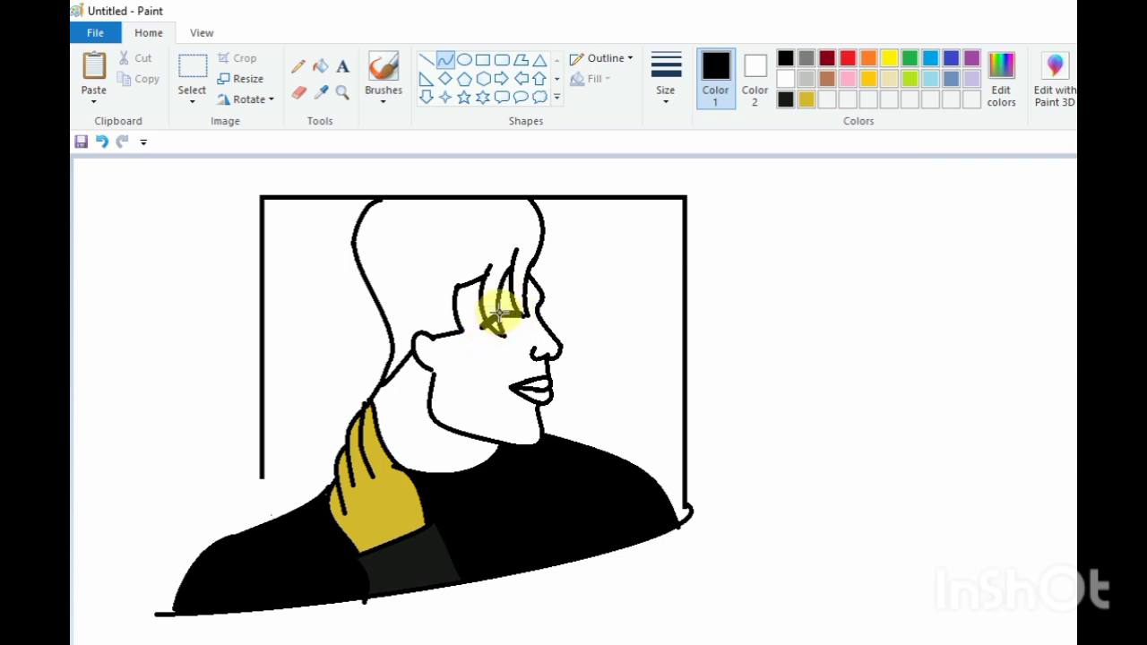
{"action": "left_click", "coordinate": [567, 307]}
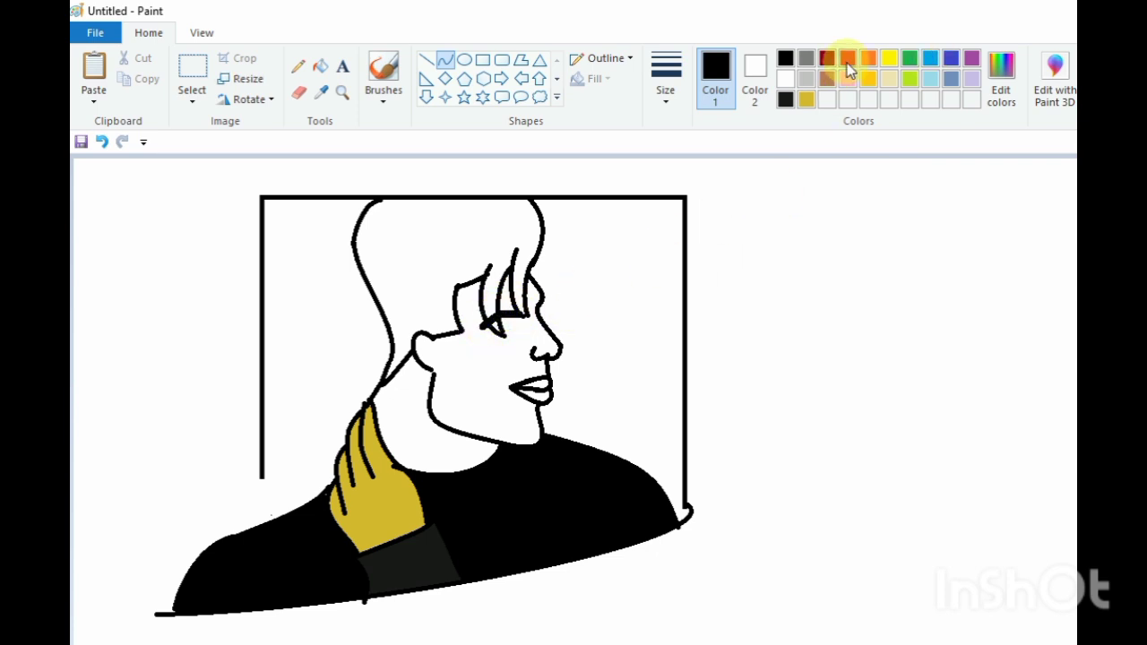
Paint over part of the eye curve in white to thin it
{"action": "left_click", "coordinate": [785, 78]}
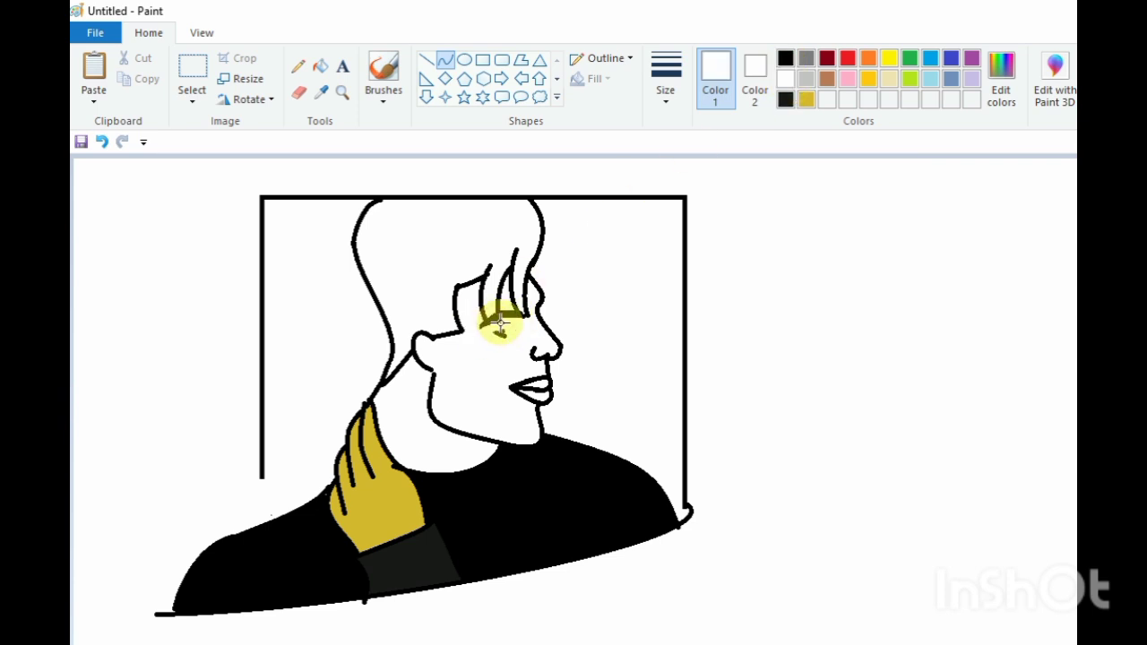
{"action": "left_click", "coordinate": [578, 313]}
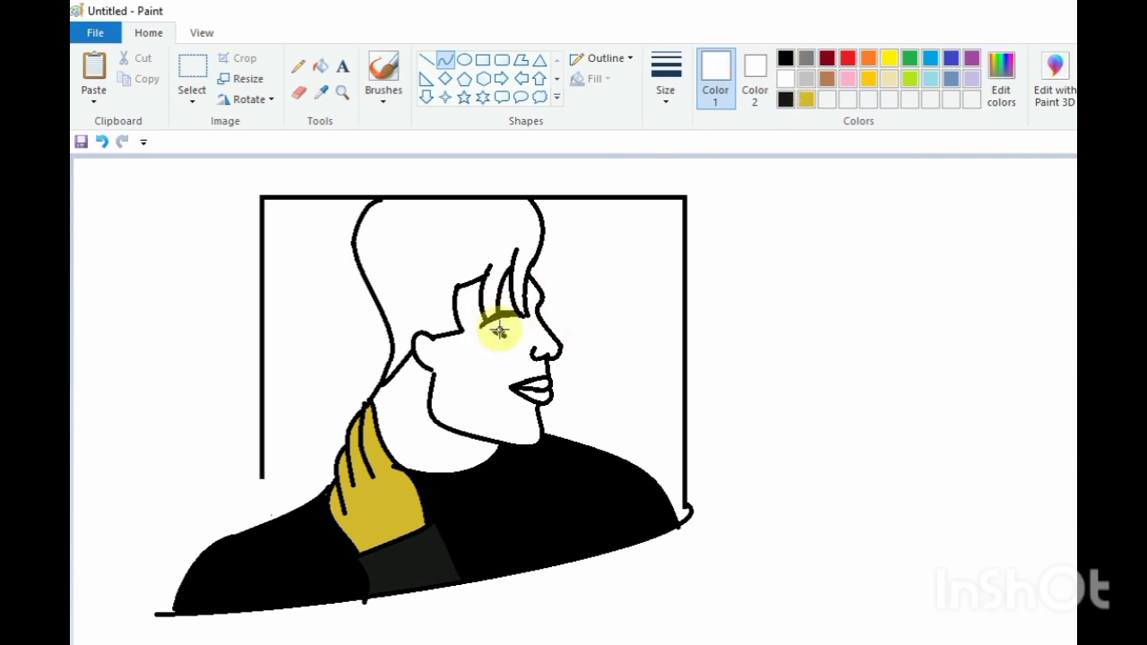
{"action": "mouse_move", "coordinate": [505, 336]}
{"action": "left_mouse_down"}
{"action": "mouse_move", "coordinate": [495, 339]}
{"action": "mouse_move", "coordinate": [505, 328]}
{"action": "left_mouse_up"}
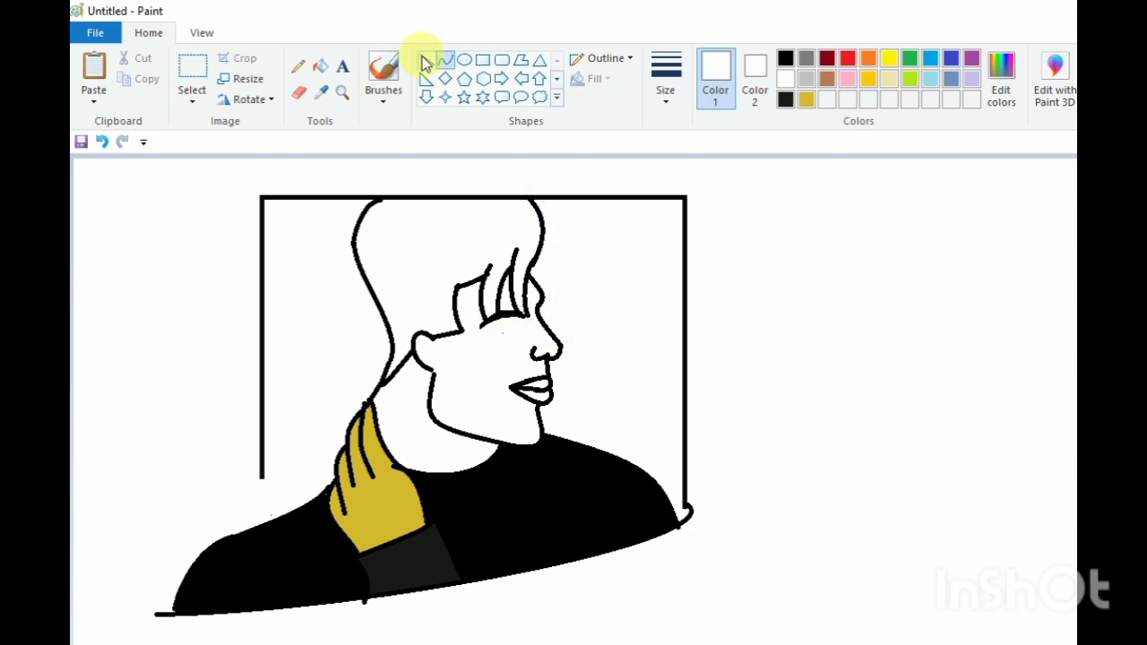
Draw a thinner black curve under the eye line to shape the eye
{"action": "left_click", "coordinate": [445, 59]}
{"action": "left_click", "coordinate": [786, 58]}
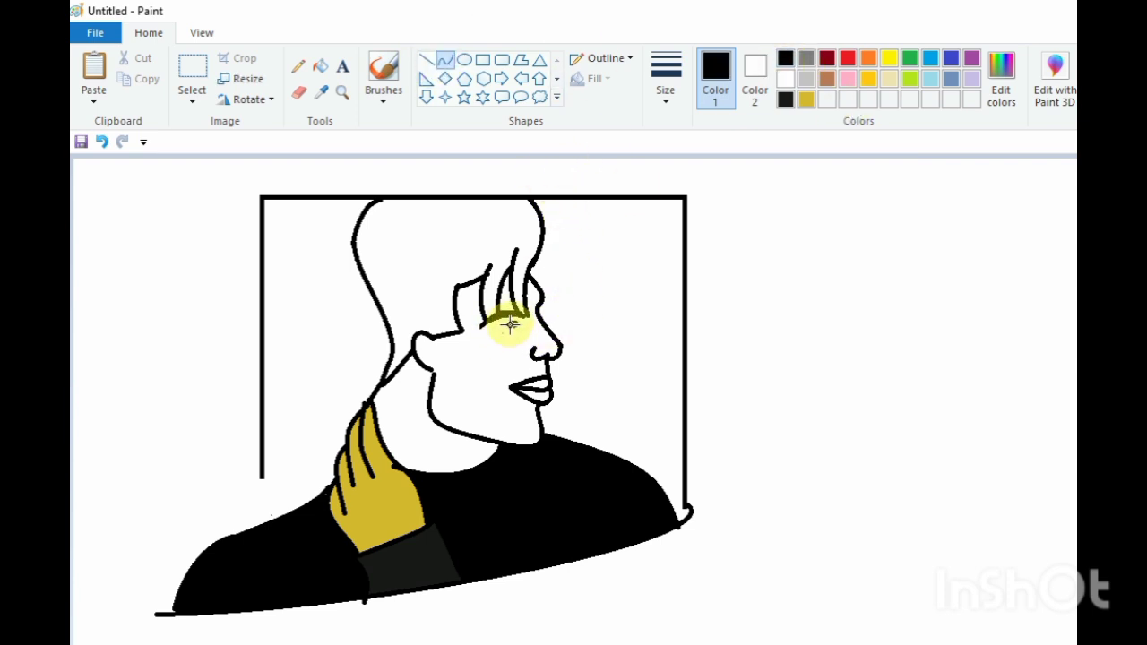
{"action": "left_click", "coordinate": [666, 79]}
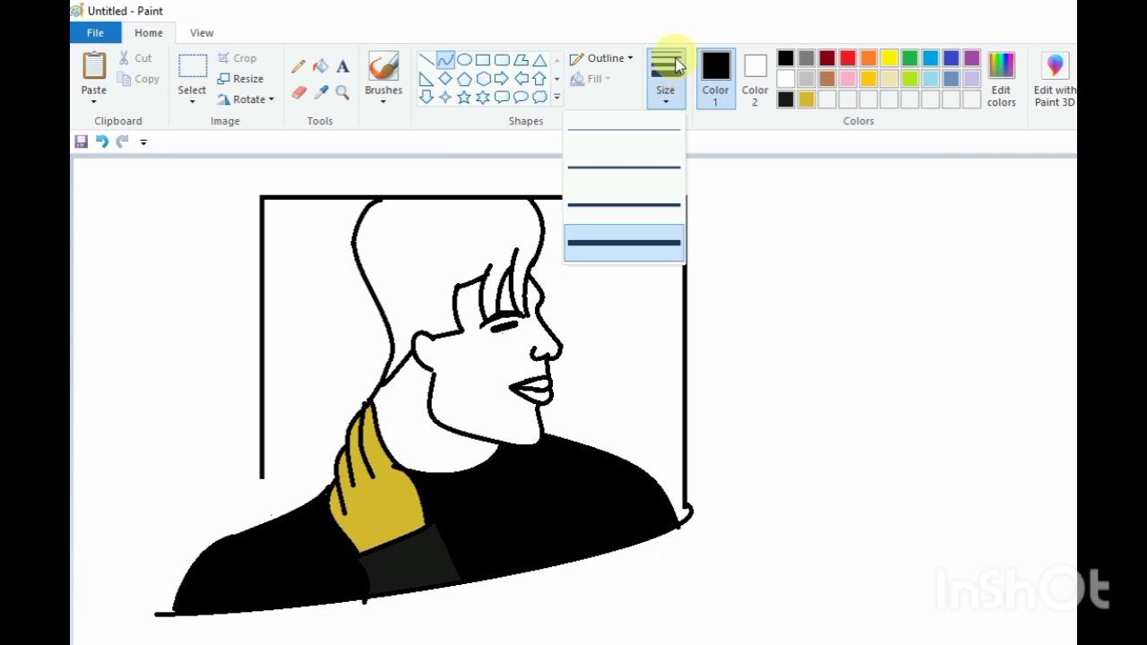
{"action": "left_click", "coordinate": [673, 167]}
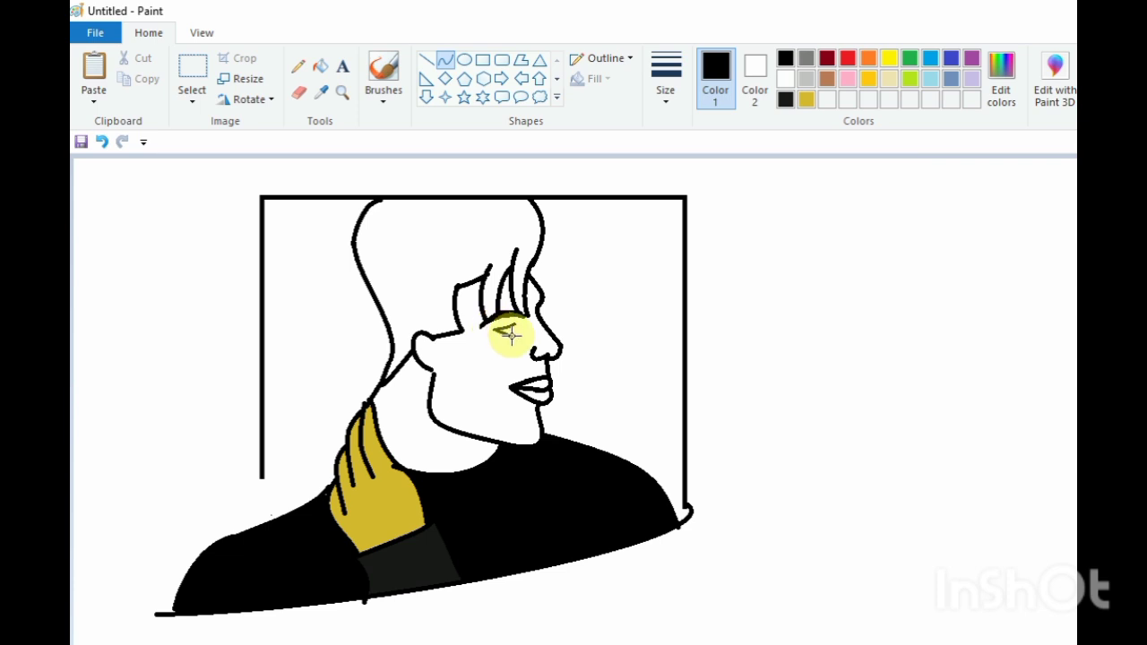
{"action": "mouse_move", "coordinate": [505, 331]}
{"action": "left_mouse_down"}
{"action": "mouse_move", "coordinate": [546, 320]}
{"action": "mouse_move", "coordinate": [508, 328]}
{"action": "left_mouse_up"}
Fill the hair black with the Fill tool
{"action": "left_click", "coordinate": [298, 66]}
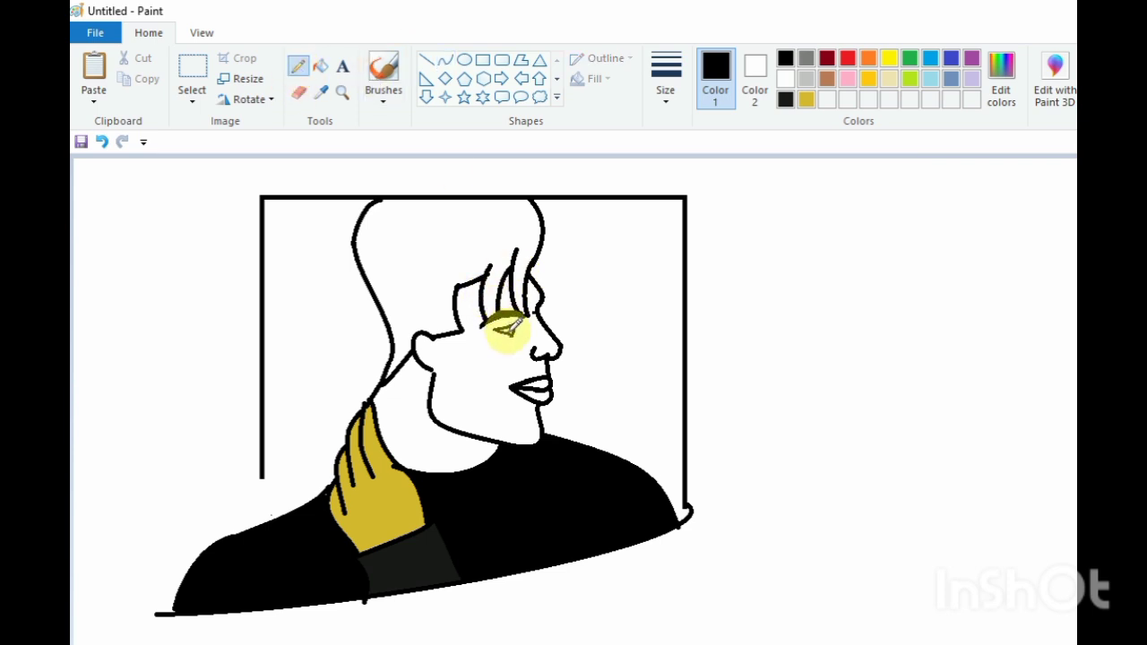
{"action": "left_click", "coordinate": [320, 66]}
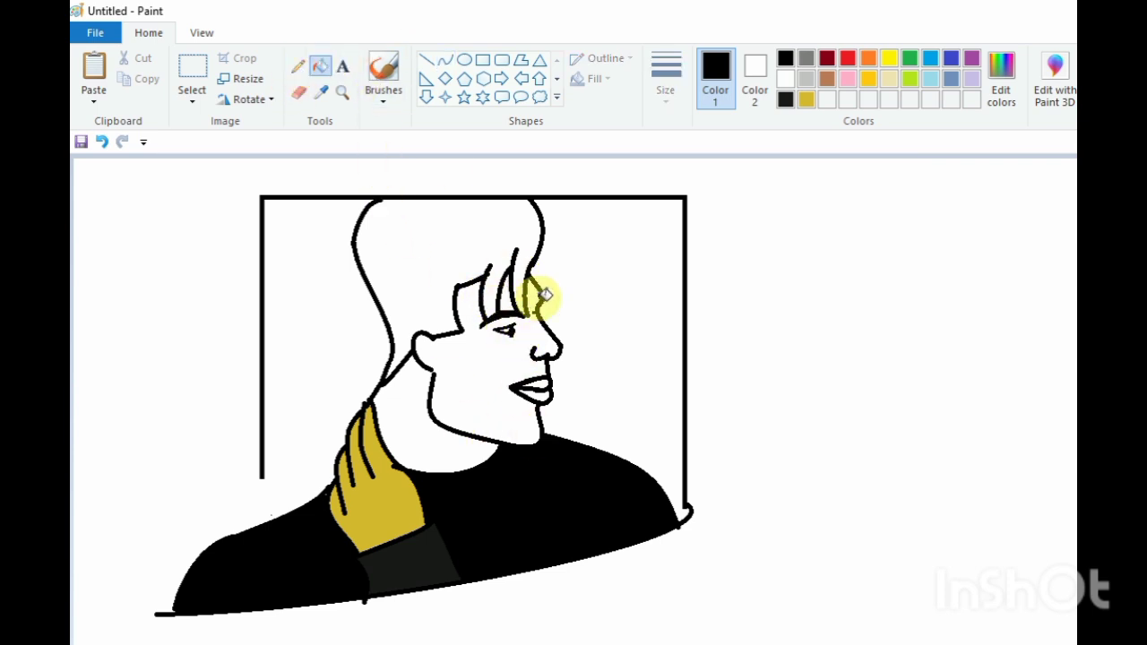
{"action": "left_click", "coordinate": [394, 53]}
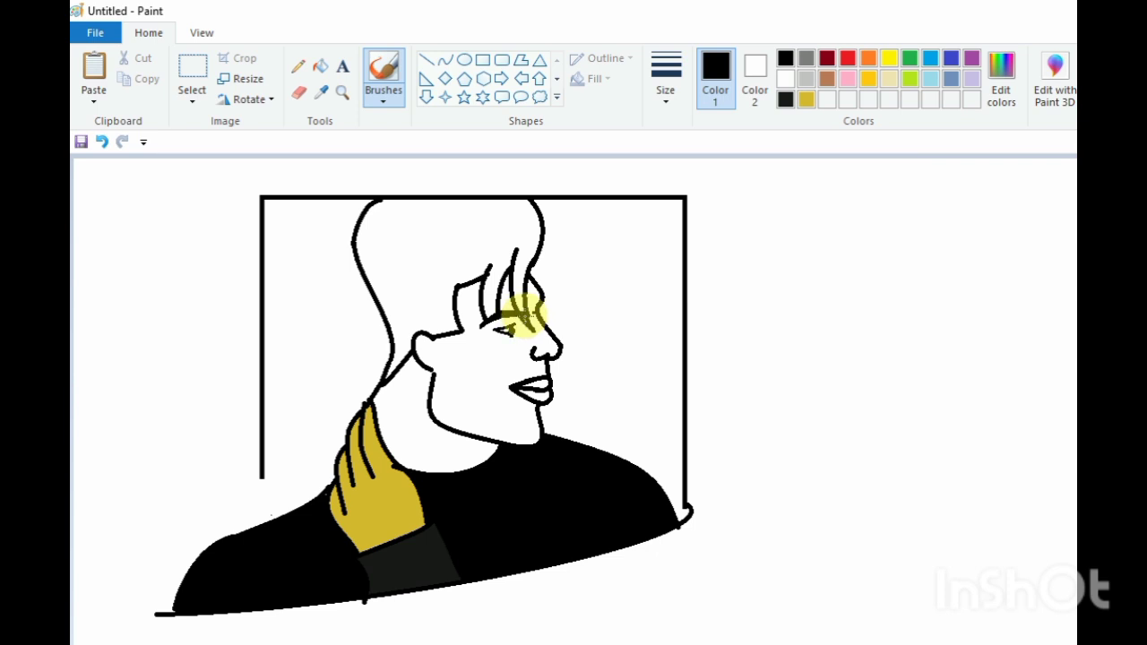
{"action": "left_click", "coordinate": [320, 66]}
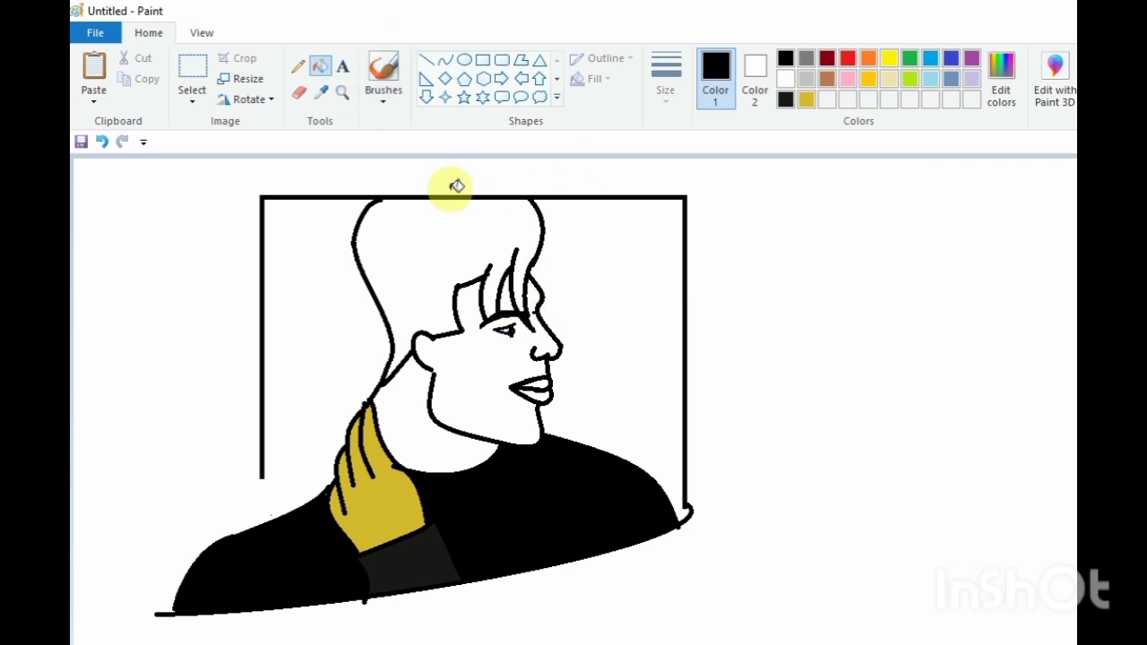
{"action": "left_click", "coordinate": [459, 220]}
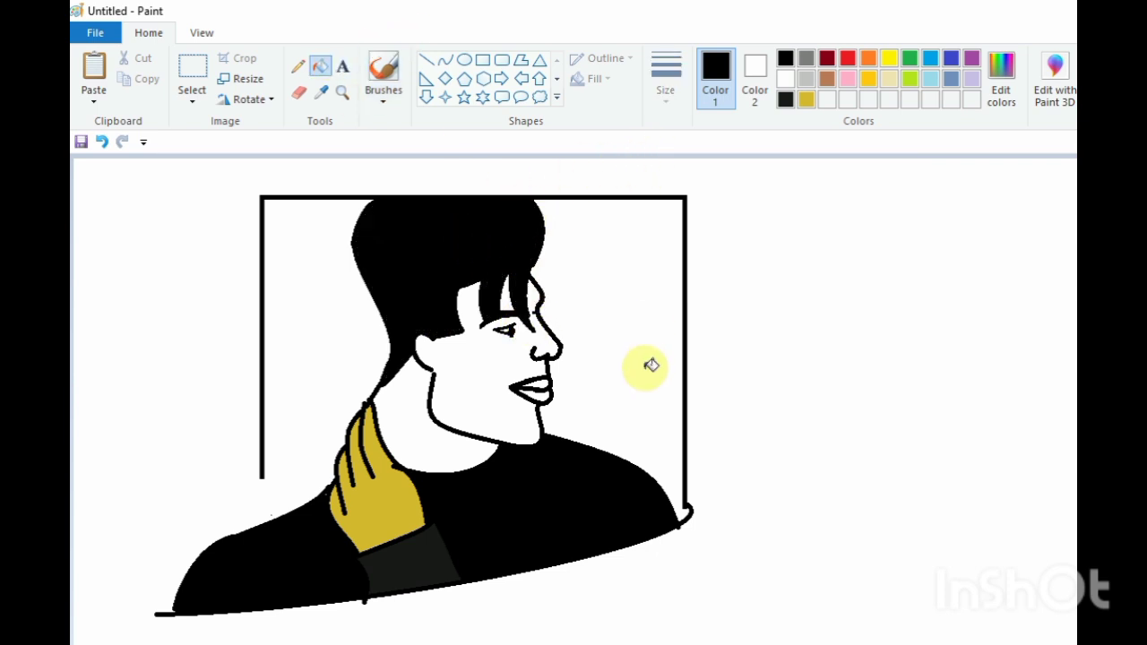
Fill the face and the neck with the mustard-gold colour
{"action": "left_click", "coordinate": [804, 99]}
{"action": "left_click", "coordinate": [493, 378]}
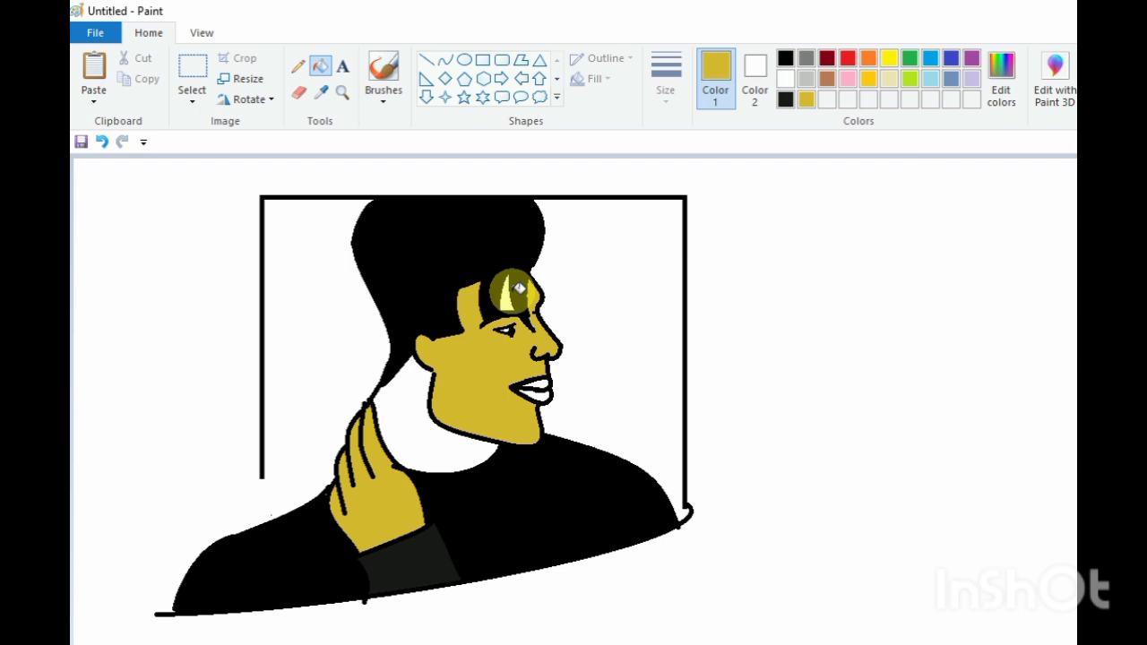
{"action": "left_click", "coordinate": [400, 415]}
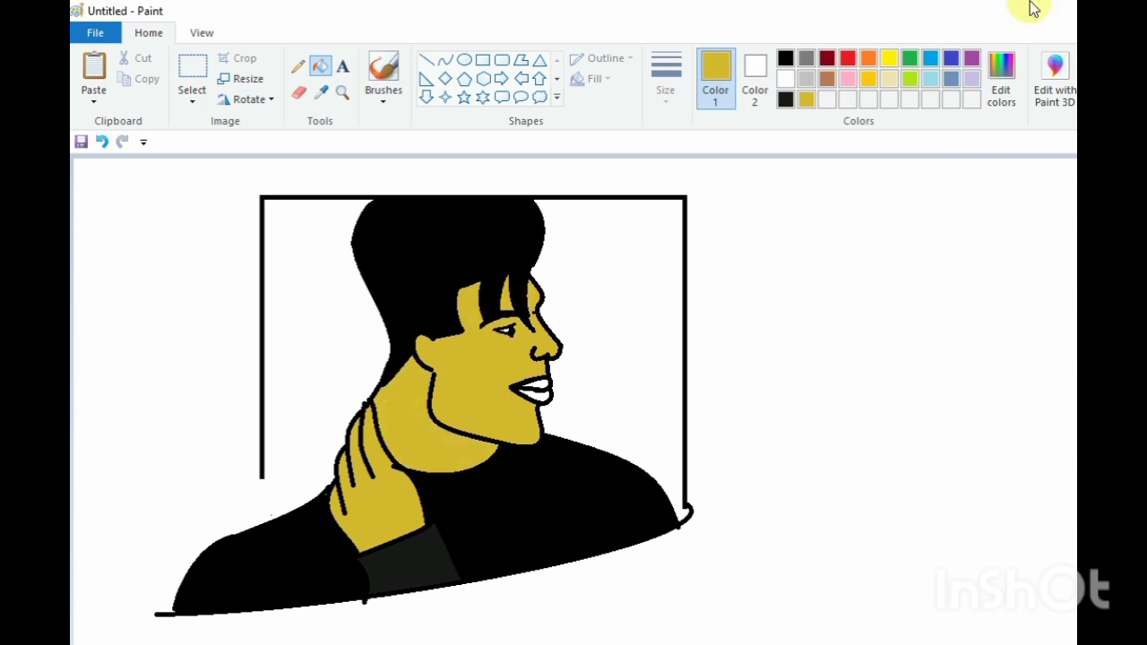
Mix a light pink custom colour in the colour editor
{"action": "left_click", "coordinate": [847, 79]}
{"action": "left_click", "coordinate": [1001, 76]}
{"action": "left_click", "coordinate": [908, 235]}
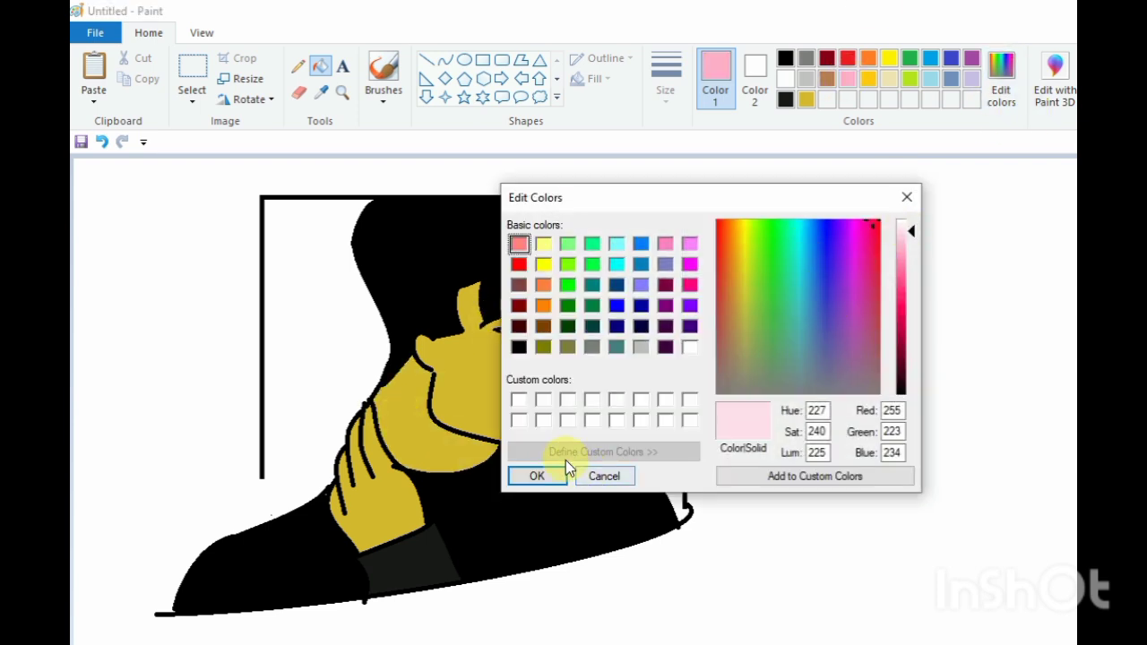